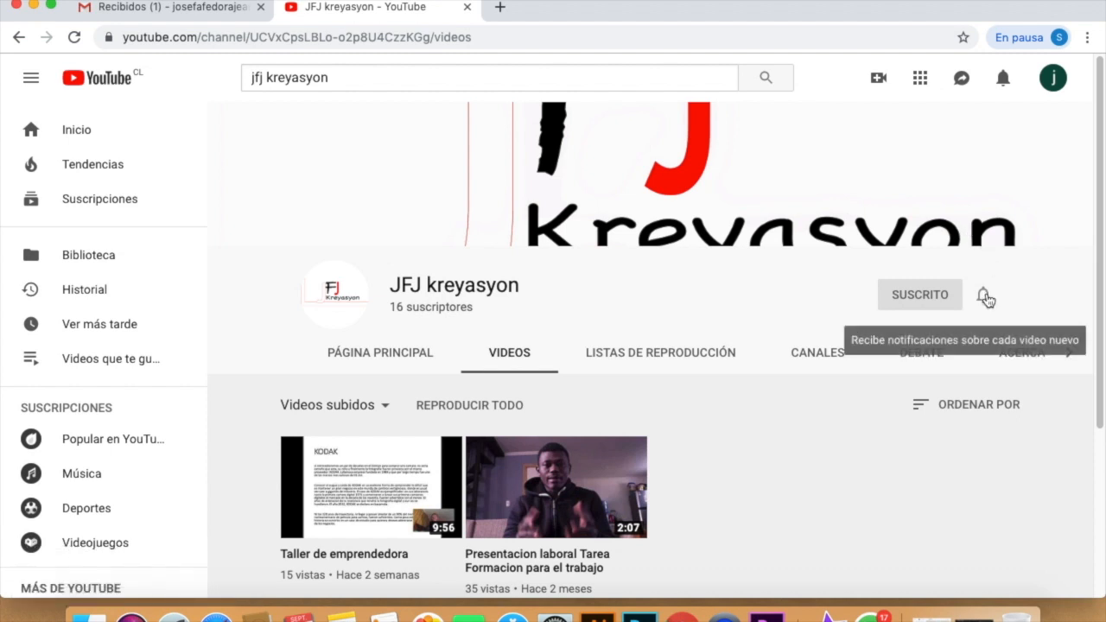
Turn on notifications for every new video from the JFJ kreyasyon channel
left_click(985, 298)
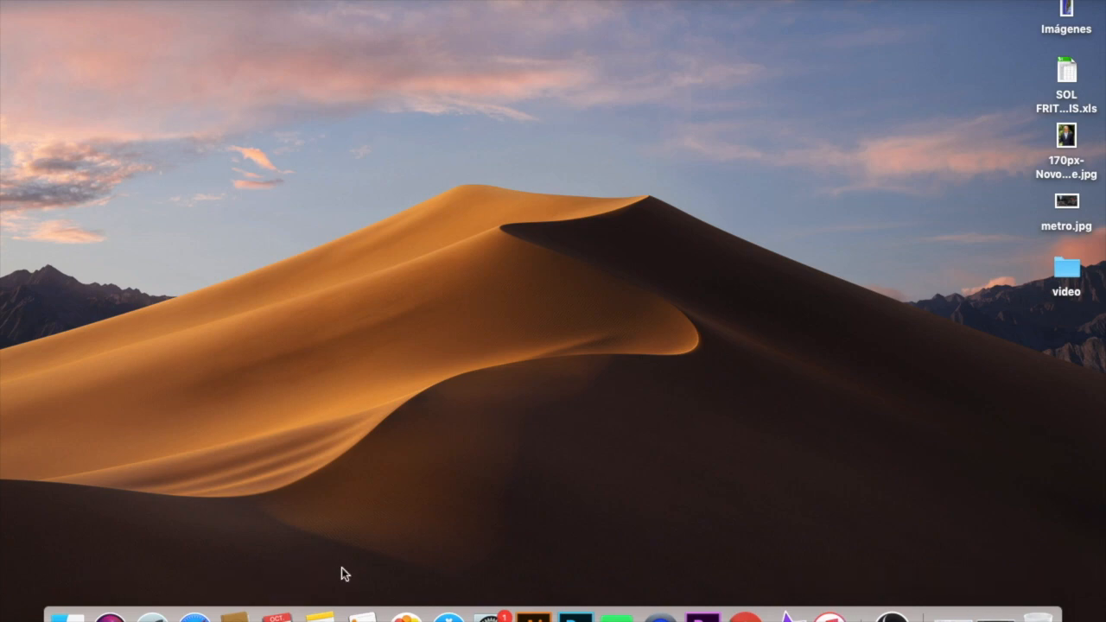
Look through the installed applications on both Launchpad pages, including the one with OBS
key("F4")
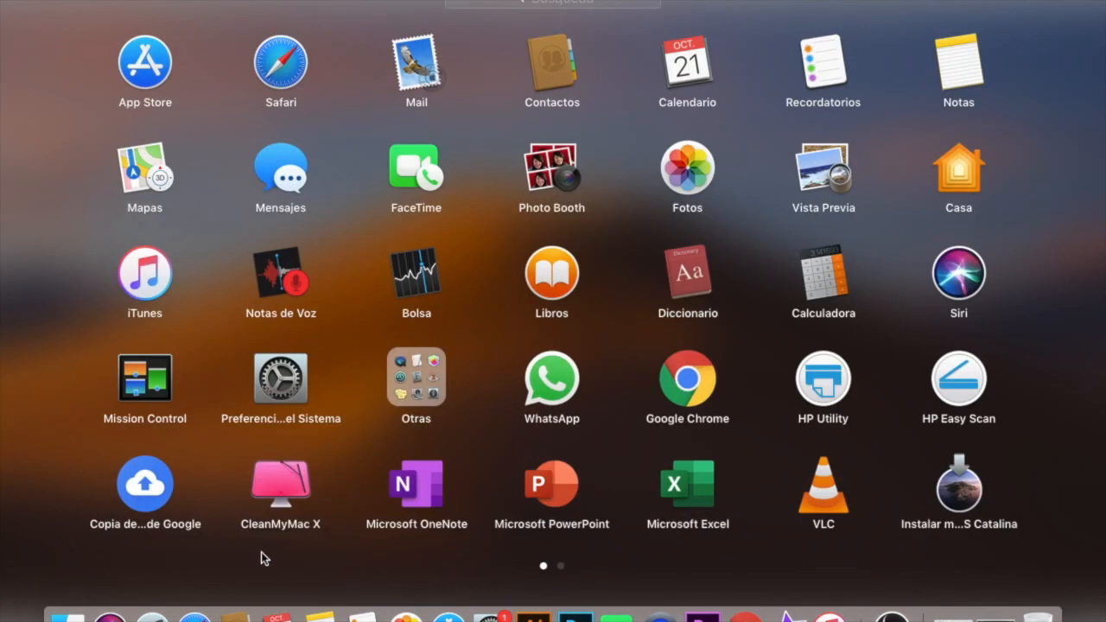
scroll(470, 448, "right", 3)
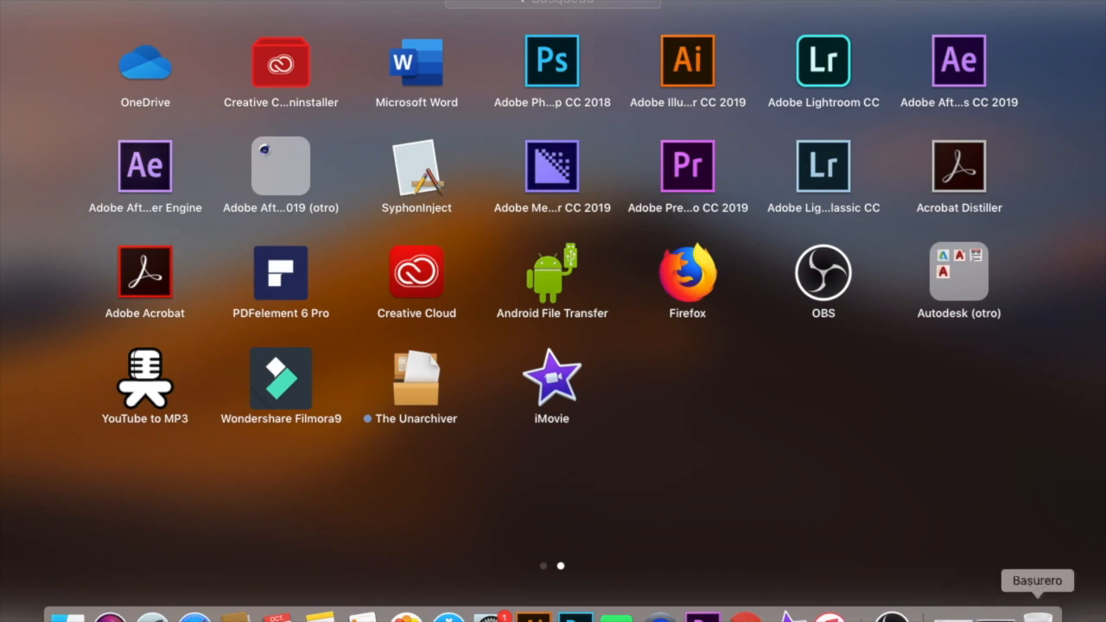
Switch to the browser with the JFJ kreyasyon channel and open its live streaming page in YouTube Studio
left_click(994, 615)
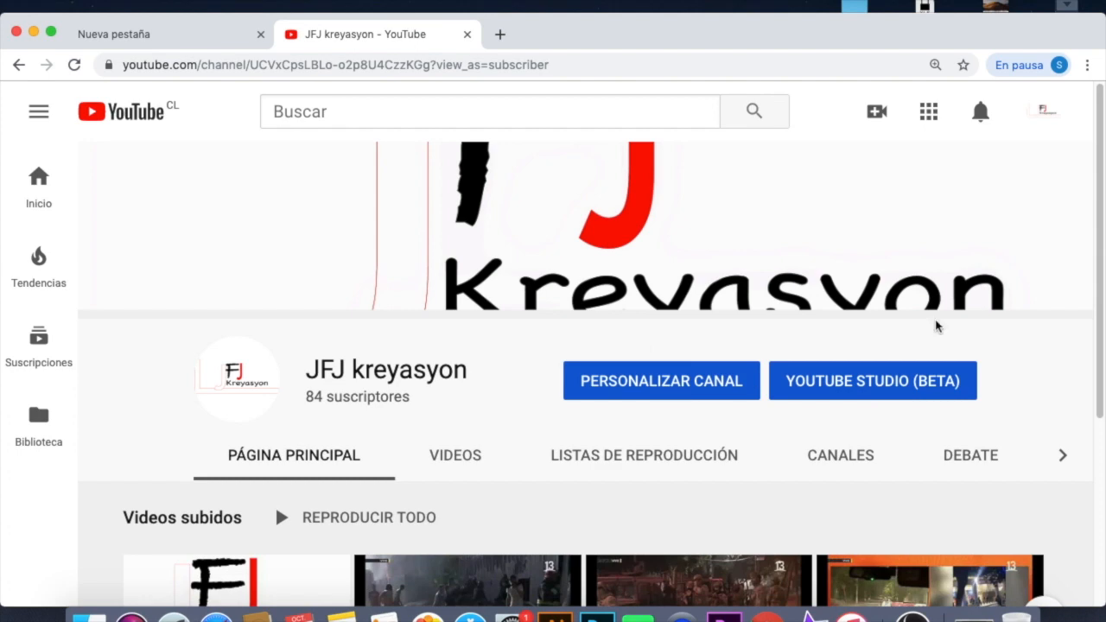
scroll(722, 252, "down", 2)
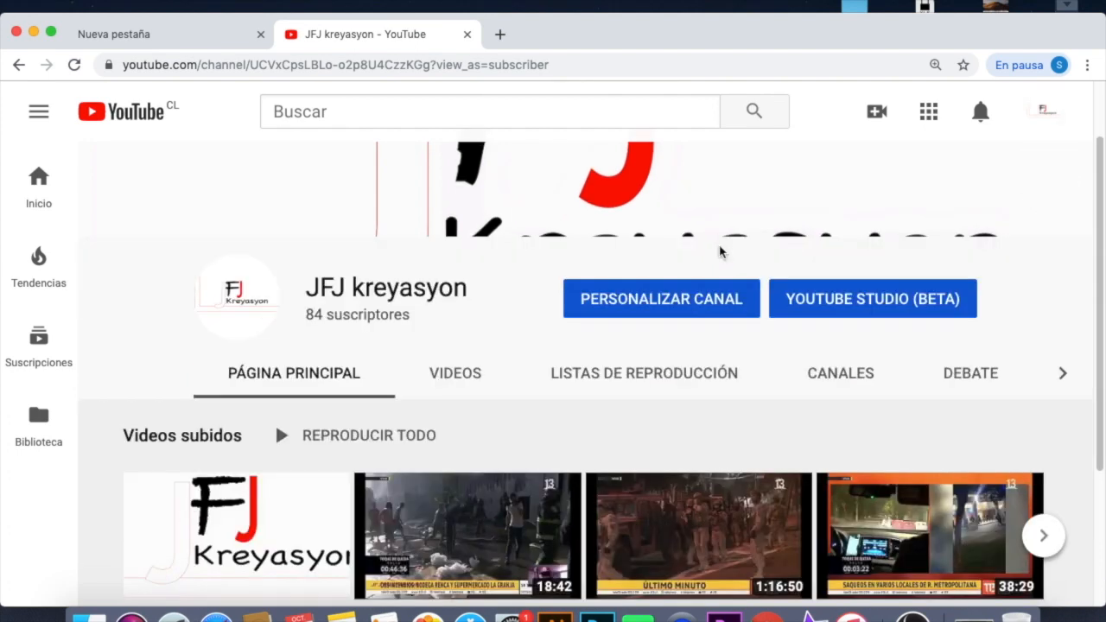
scroll(722, 253, "up", 2)
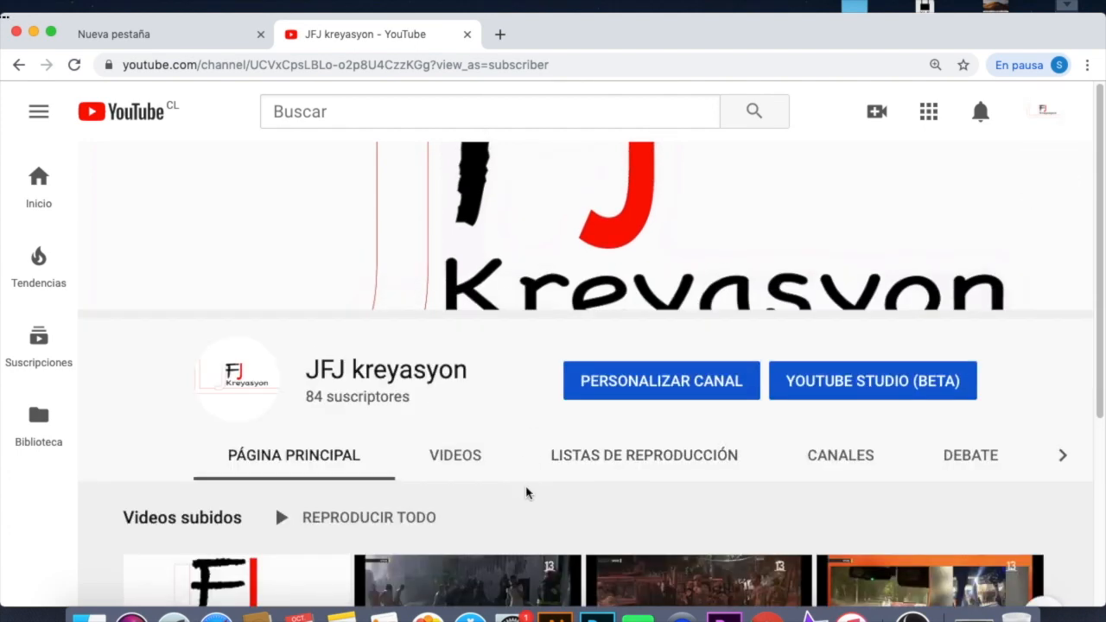
scroll(609, 458, "down", 3)
scroll(612, 459, "up", 3)
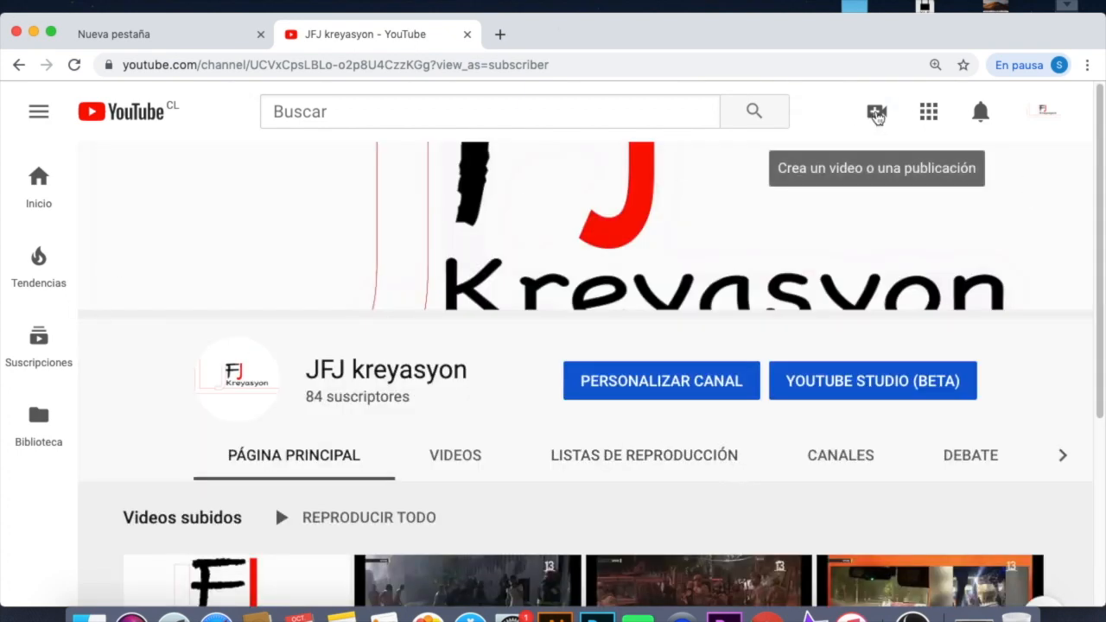
left_click(876, 114)
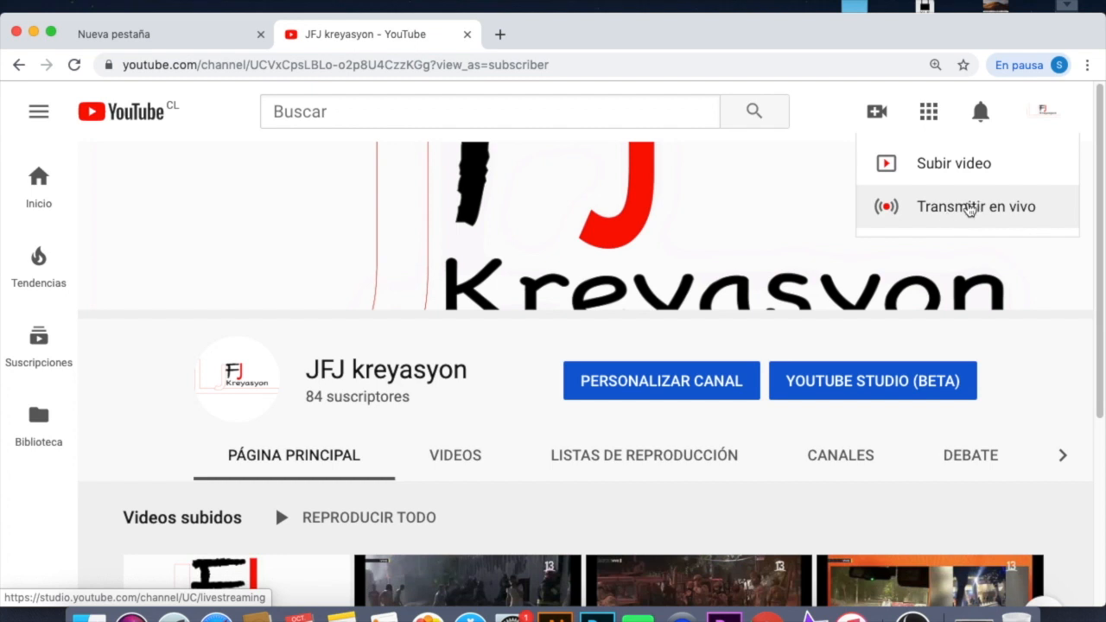
left_click(954, 212)
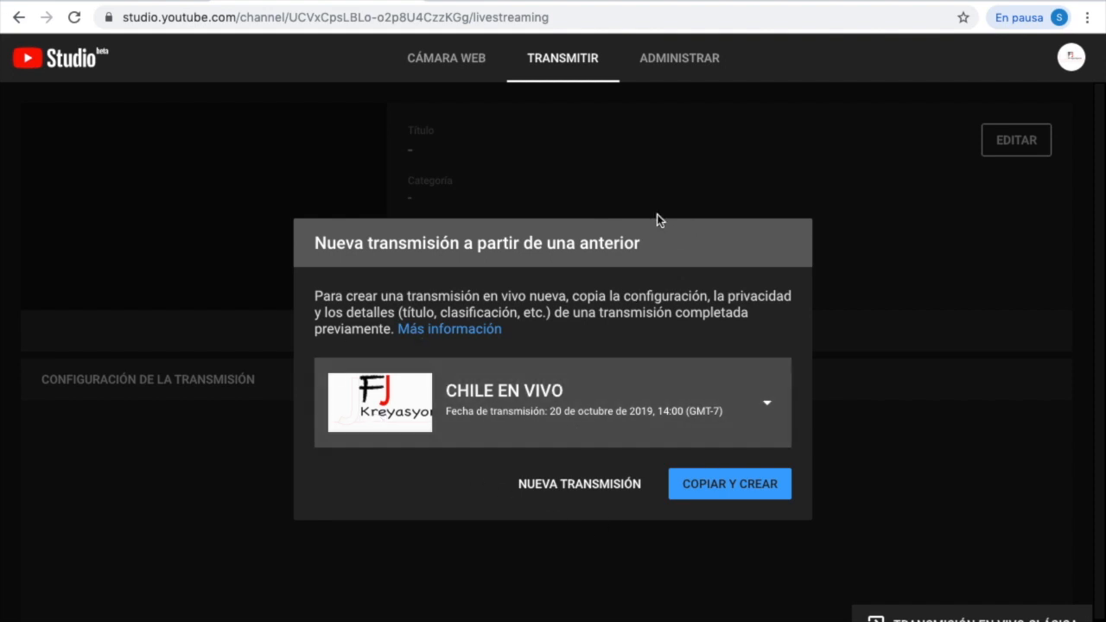
Create a new public live stream titled "live avev obs" without copying an earlier stream
left_click(592, 486)
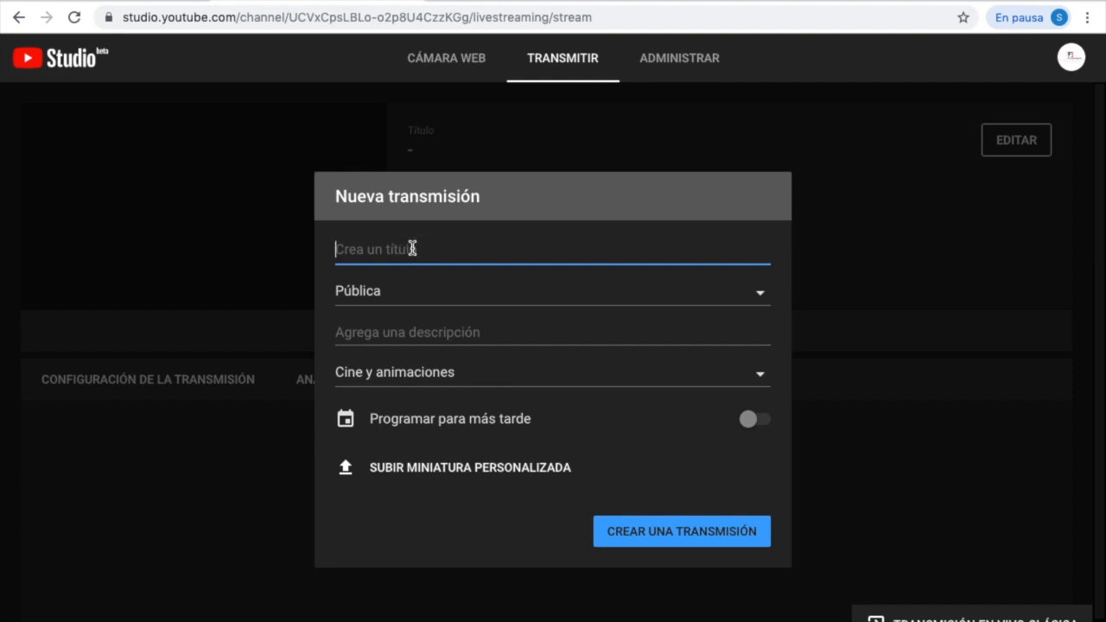
type("live avev")
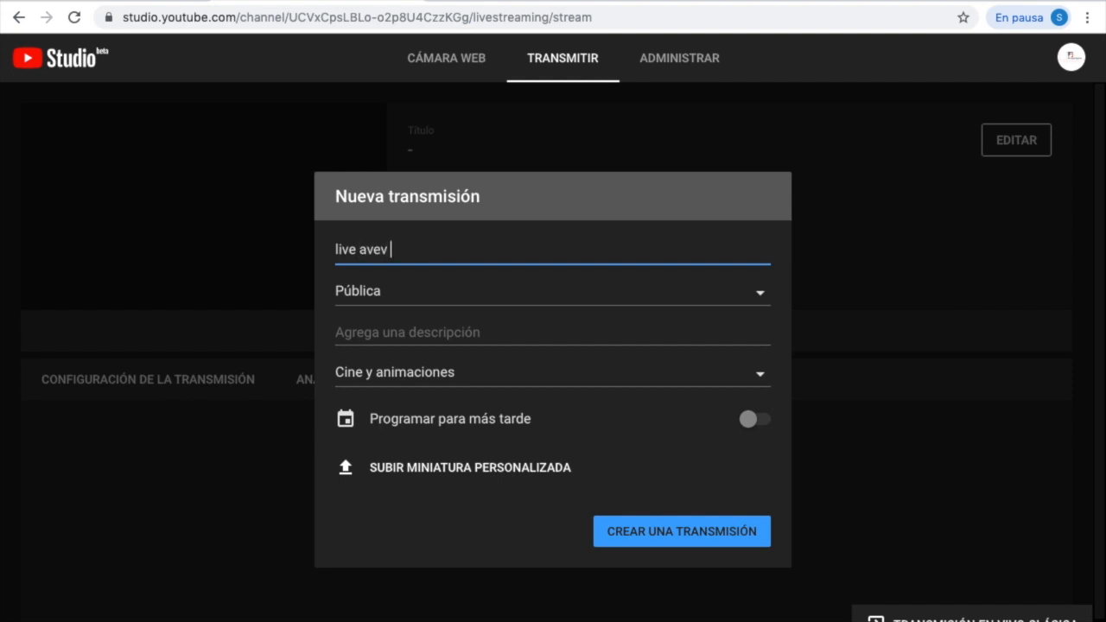
type("bs")
left_click(649, 538)
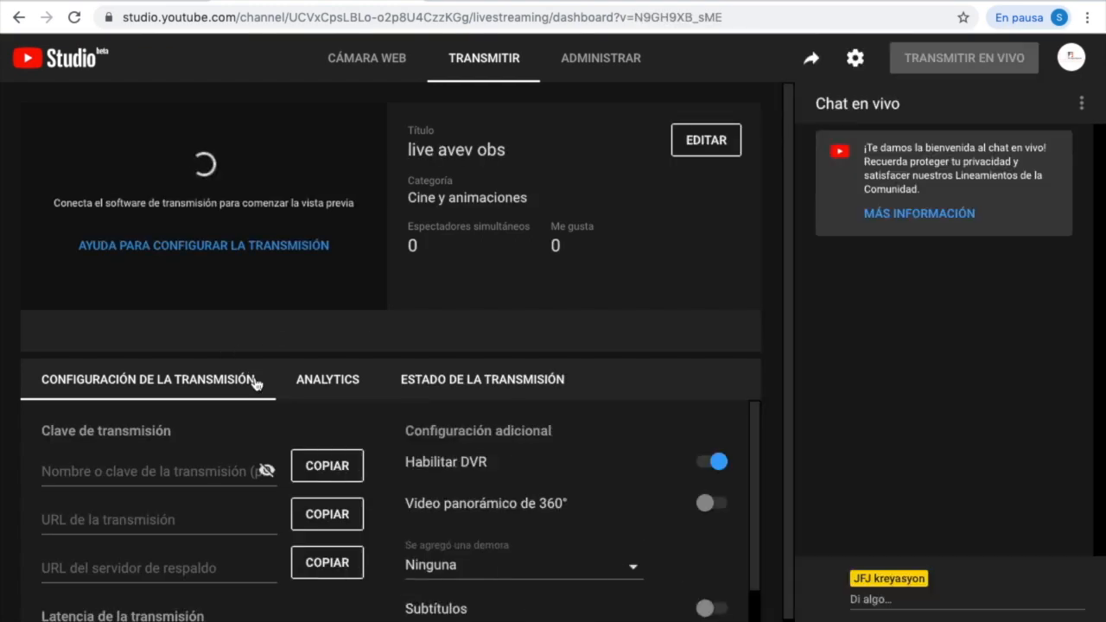
Copy the automatically generated stream key from the stream configuration and take the browser out of full screen
scroll(263, 529, "down", 2)
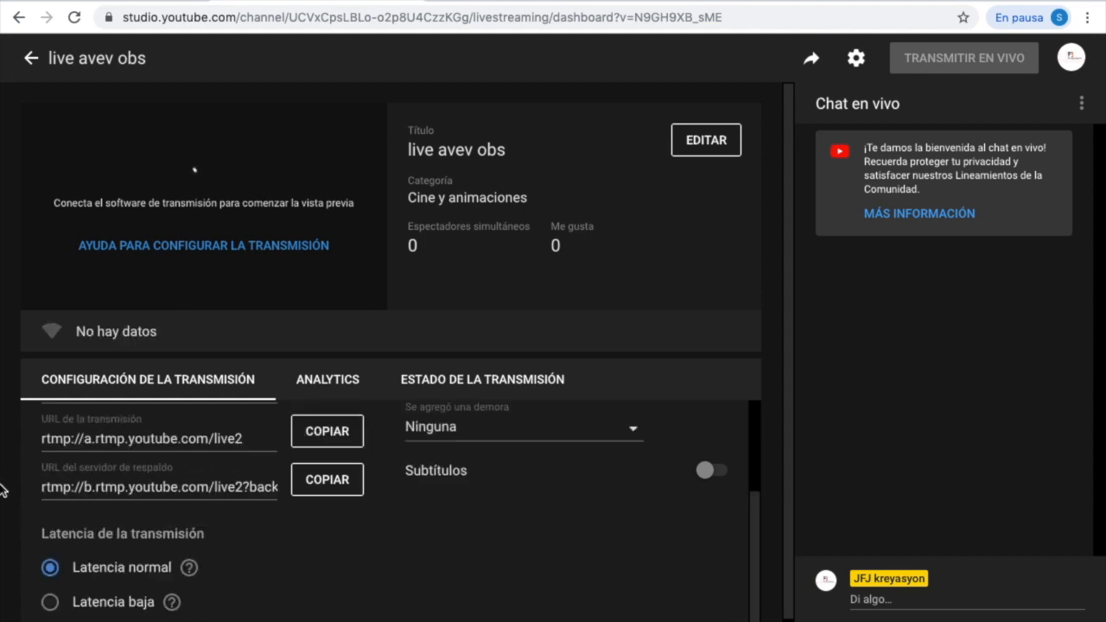
scroll(48, 517, "up", 2)
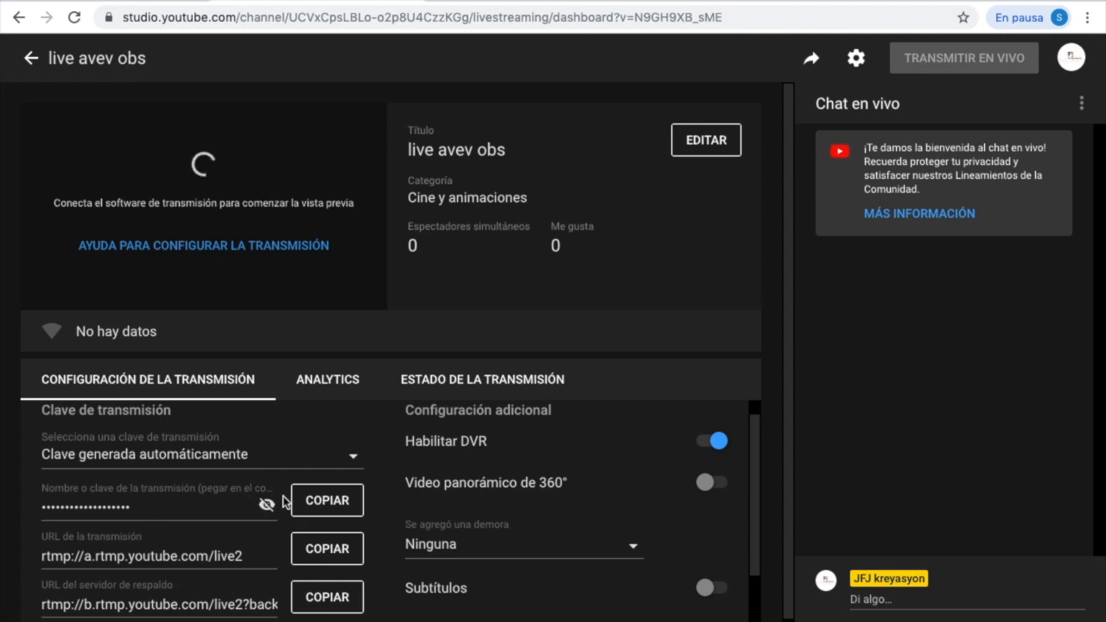
left_click(327, 506)
mouse_move(53, 2)
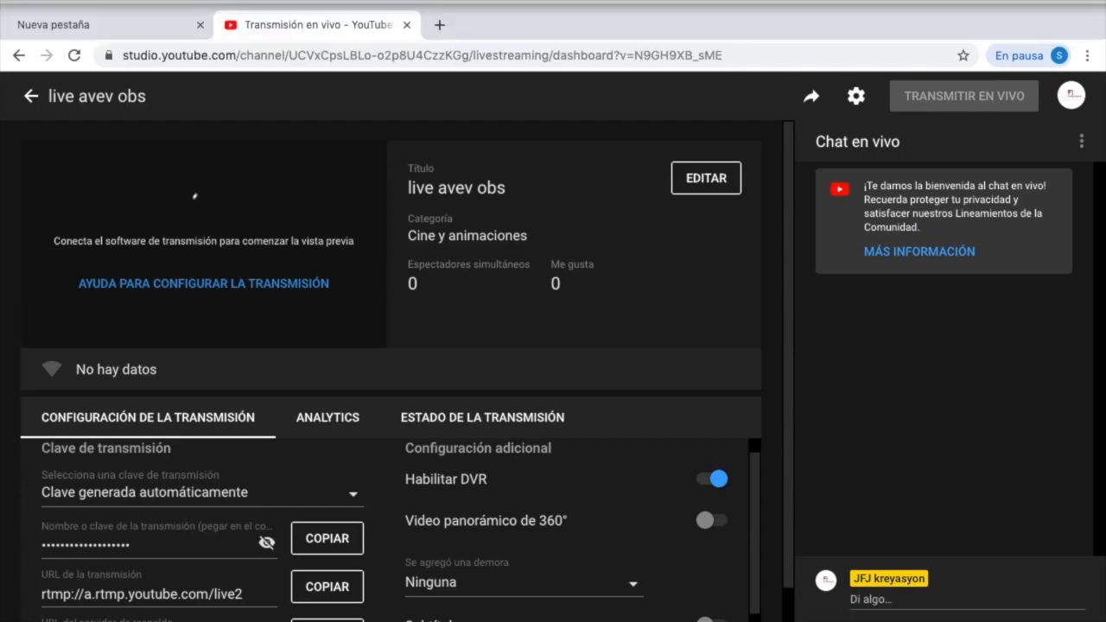
left_click(50, 1)
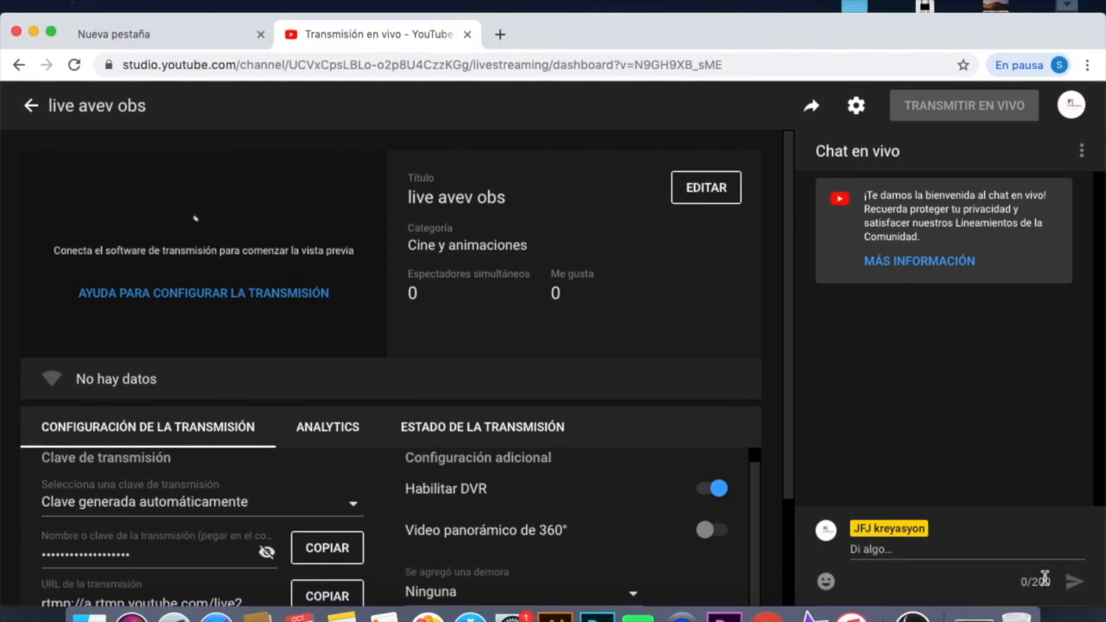
Switch to OBS and set its stream settings to the Servicio de retransmisión type with the YouTube / YouTube Gaming service
left_click(974, 615)
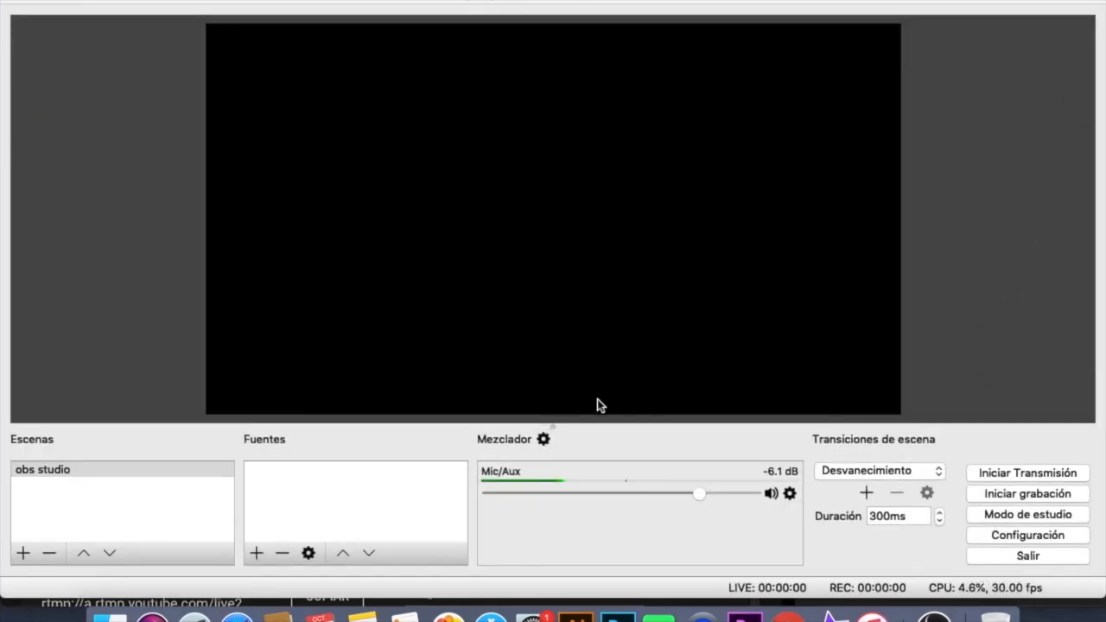
left_click(1038, 536)
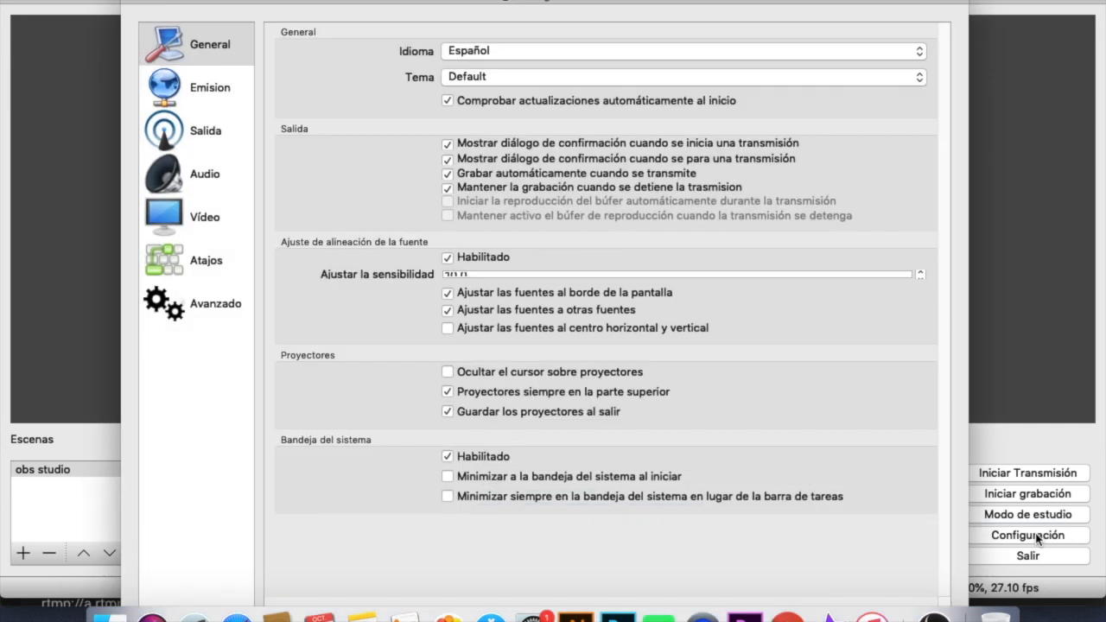
left_click(166, 93)
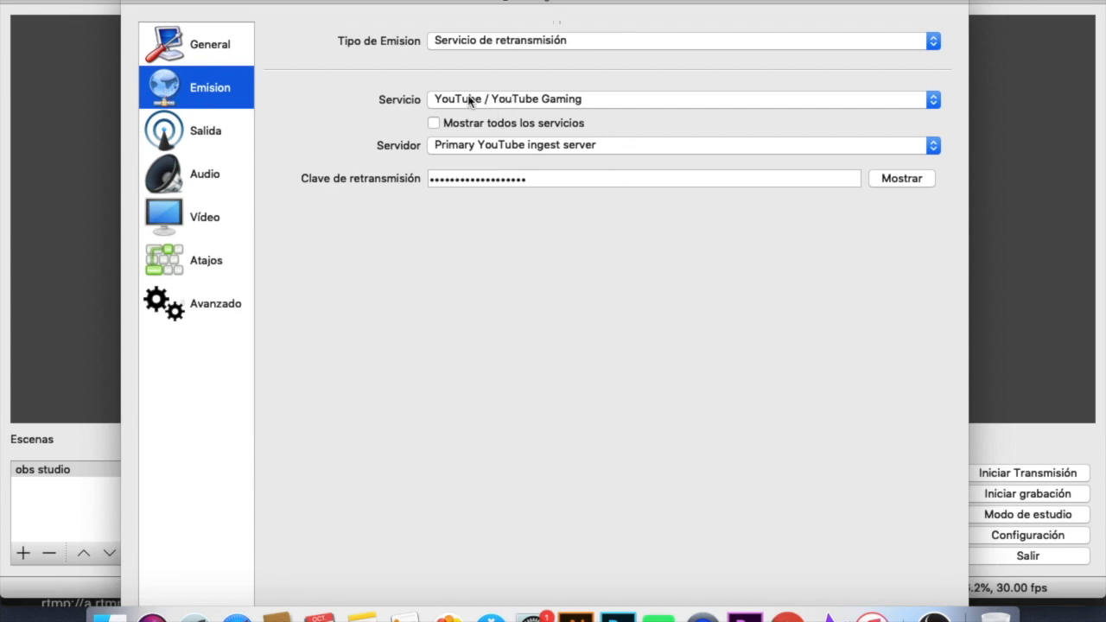
left_click(456, 43)
left_click(462, 42)
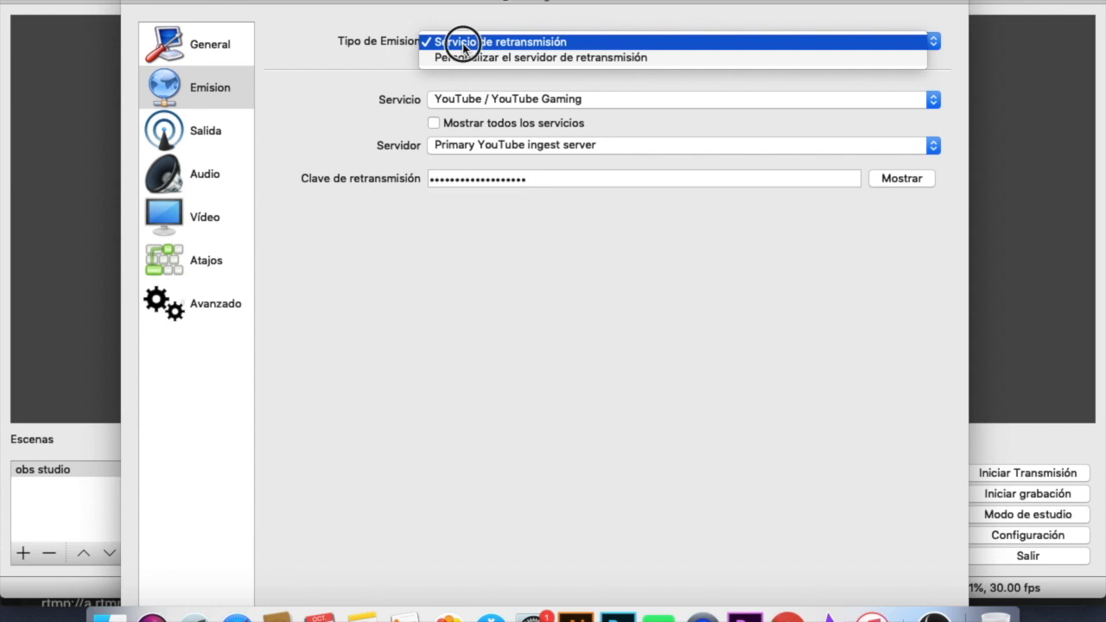
left_click(439, 101)
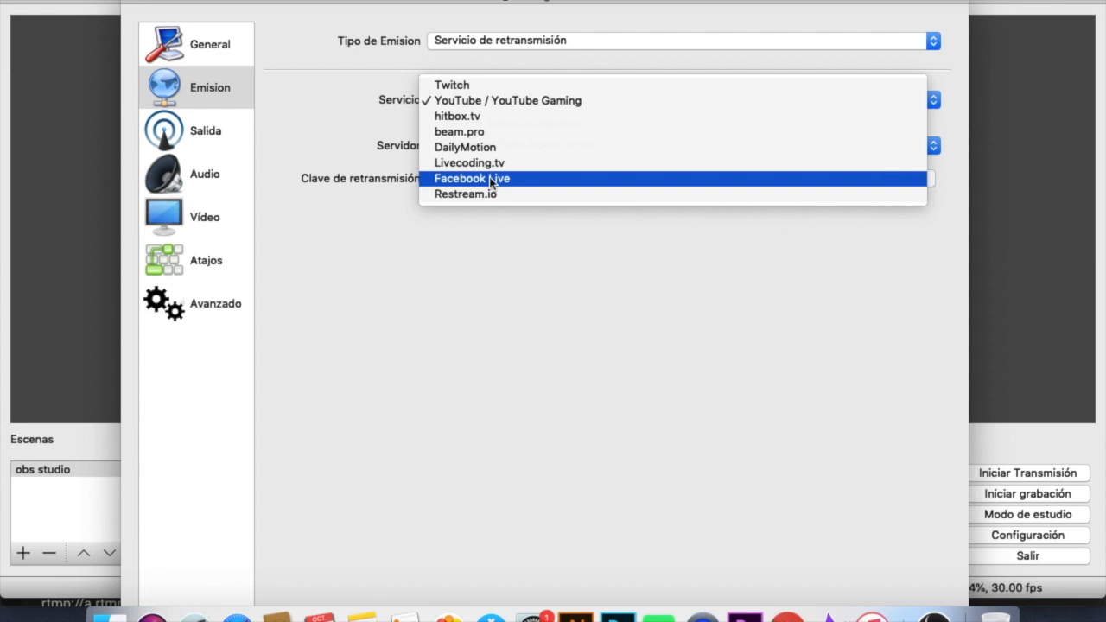
left_click(475, 104)
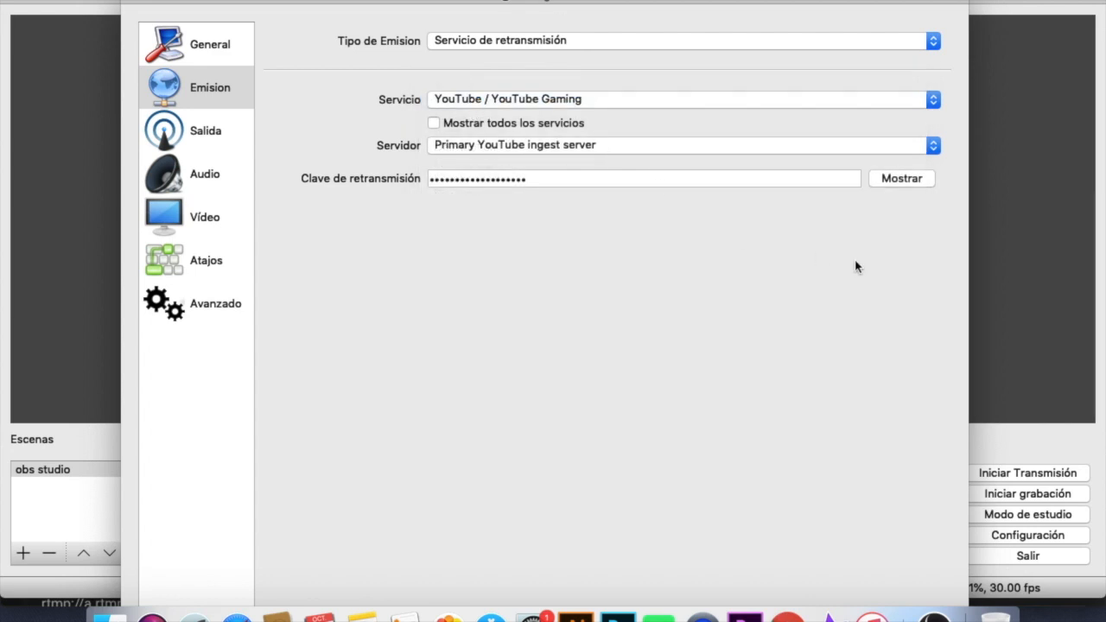
Replace the existing stream key with the copied YouTube stream key and save the settings
left_click_drag(542, 183, 366, 187)
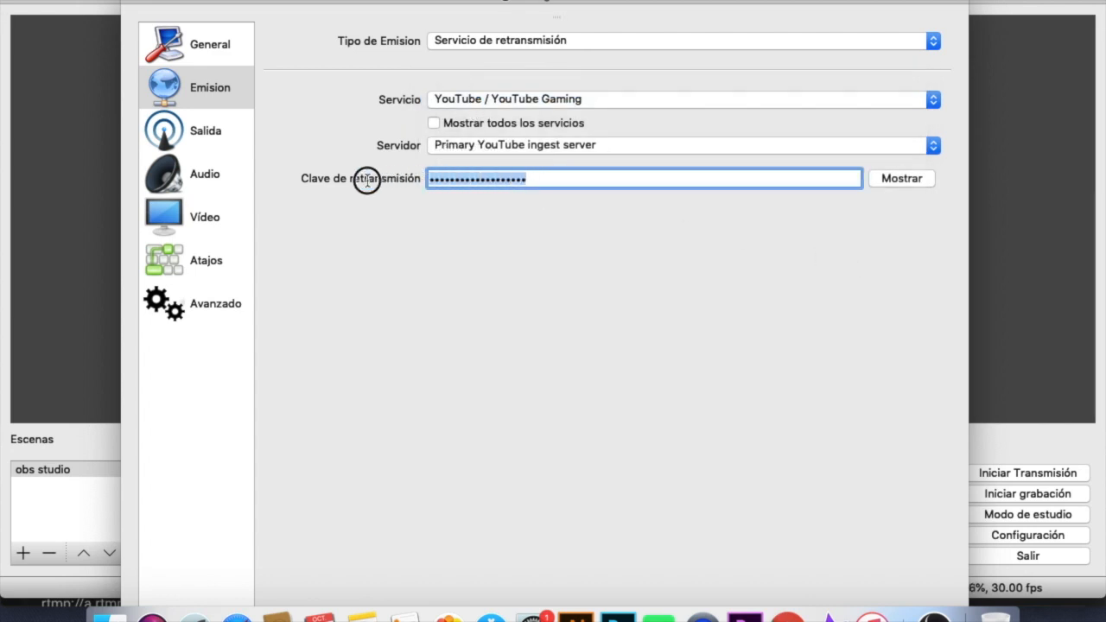
key("BackSpace")
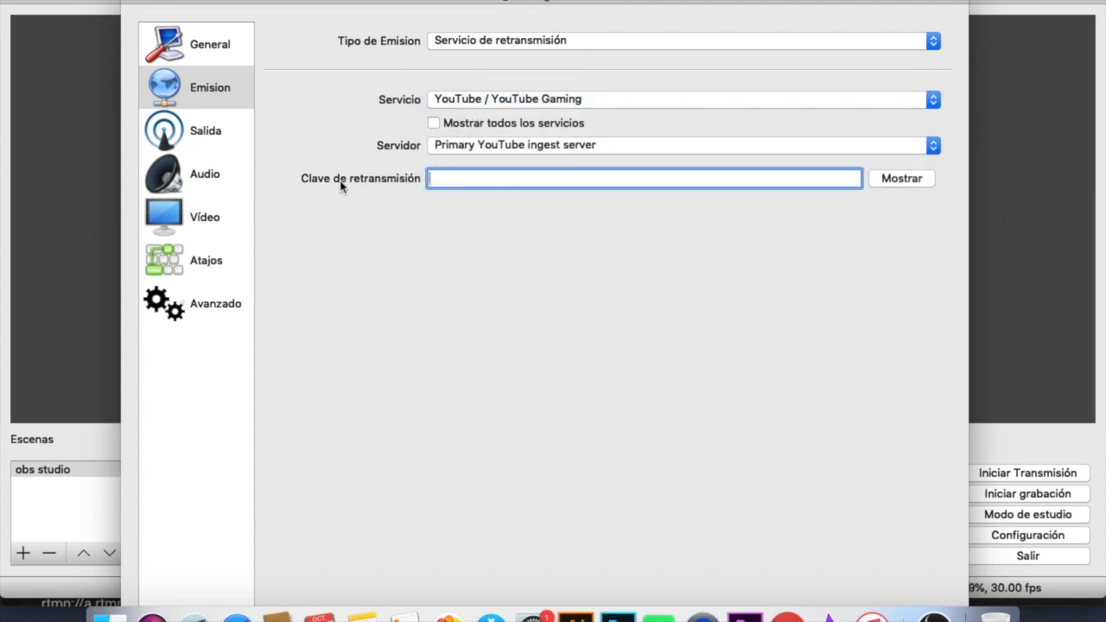
right_click(494, 179)
left_click(559, 267)
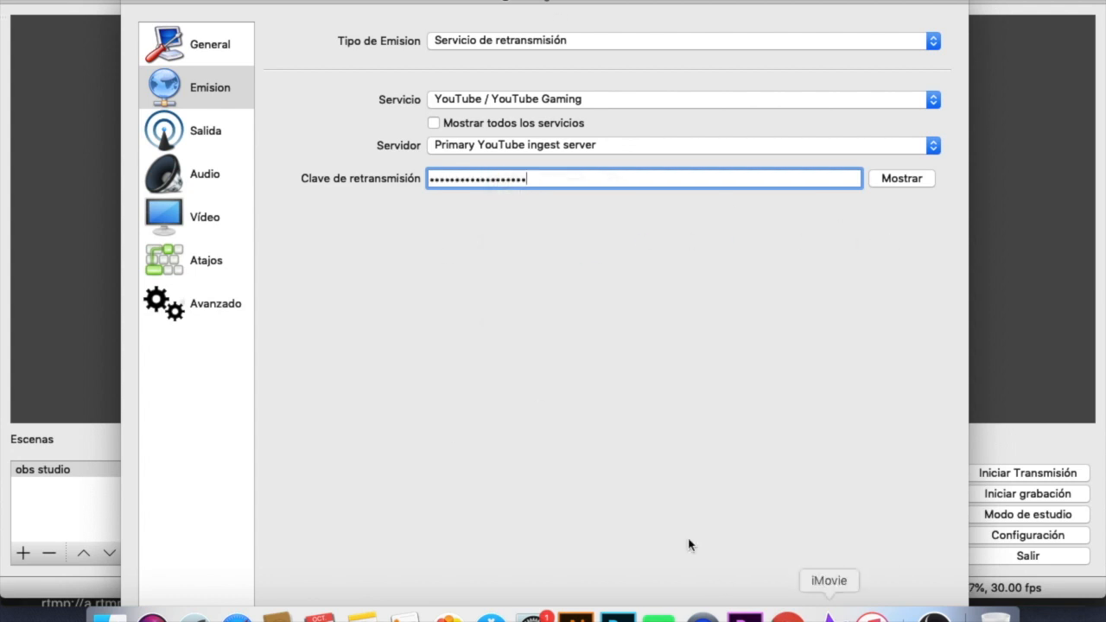
double_click(174, 5)
left_click(1045, 582)
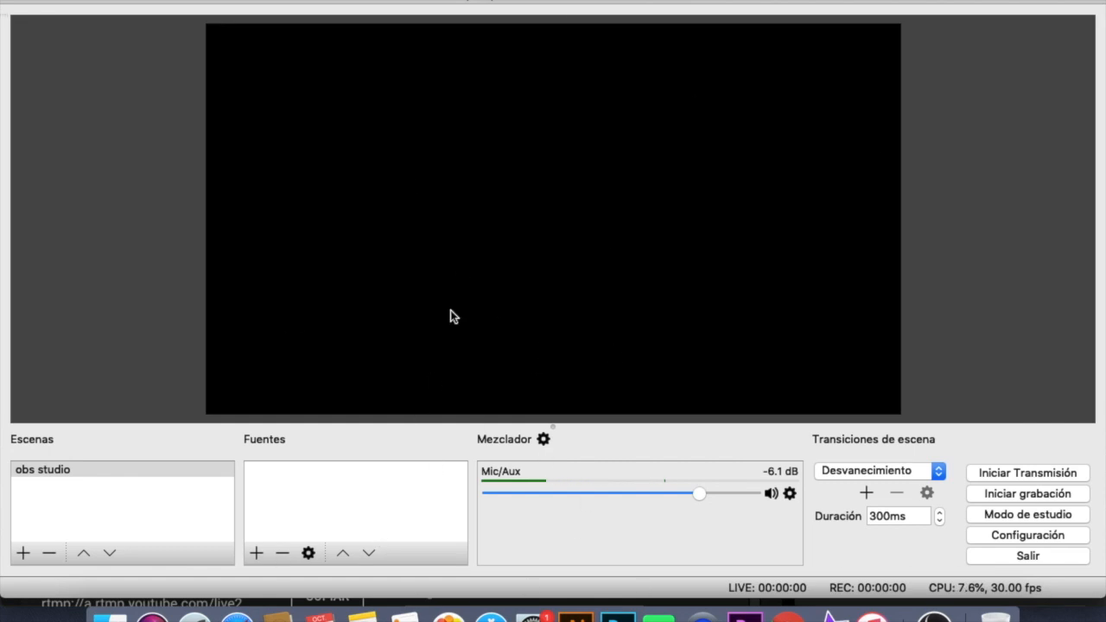
Add a new visible image source named "fond" to the "obs studio" scene
left_click(50, 471)
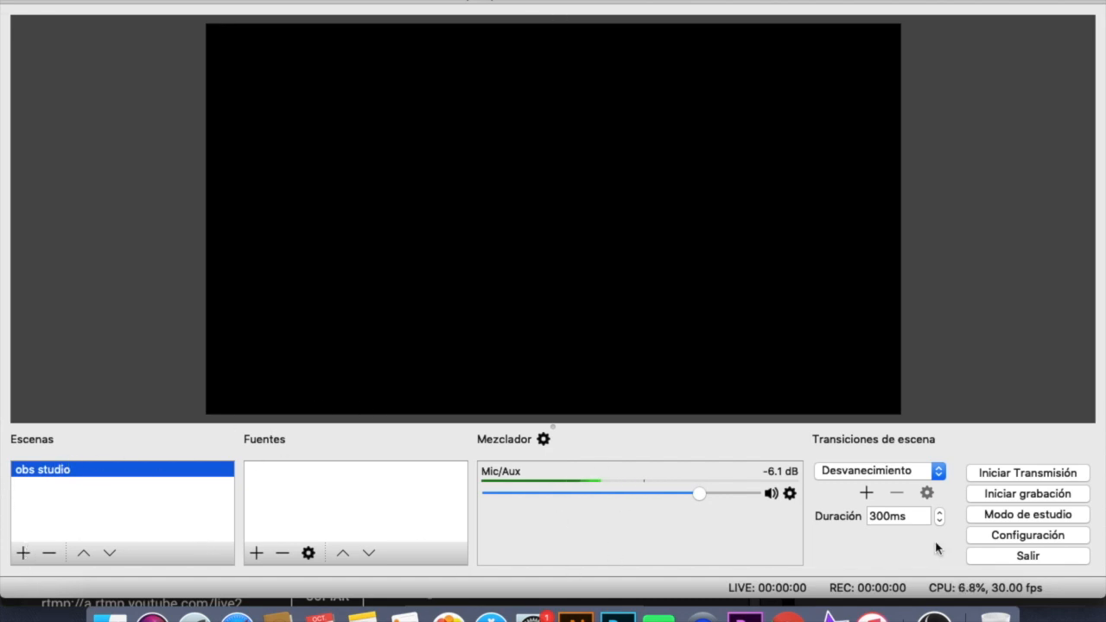
left_click(256, 554)
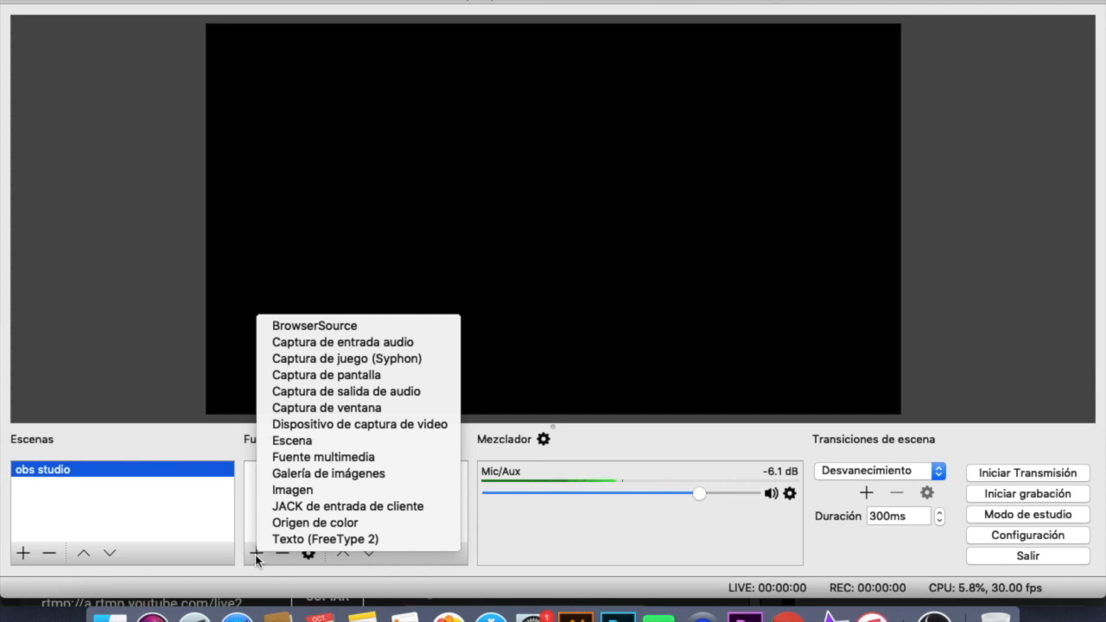
left_click(326, 492)
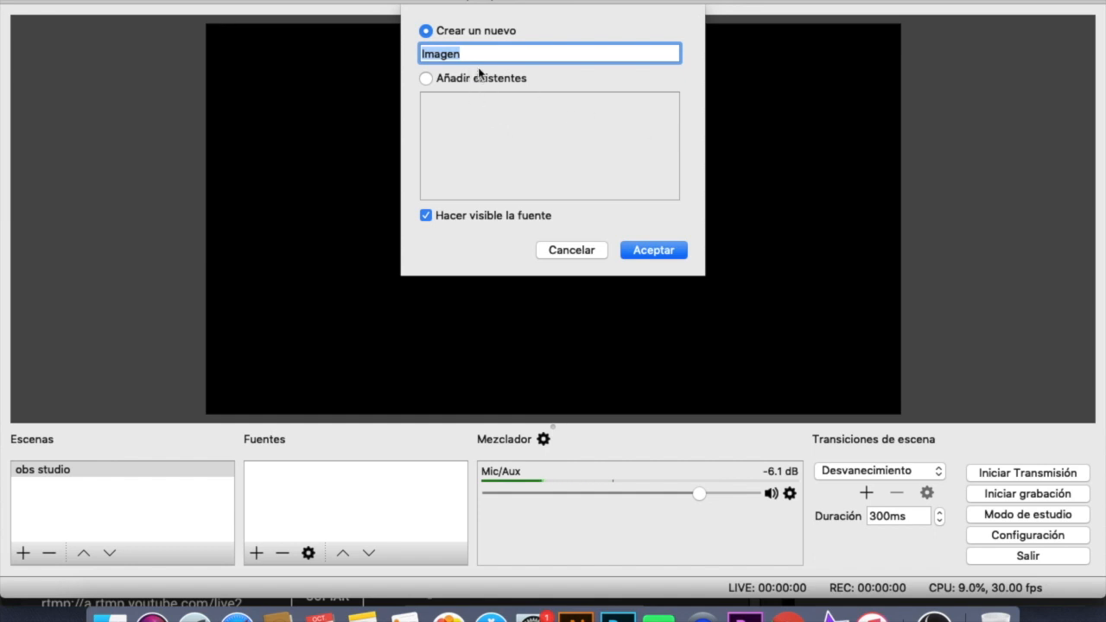
type("fond")
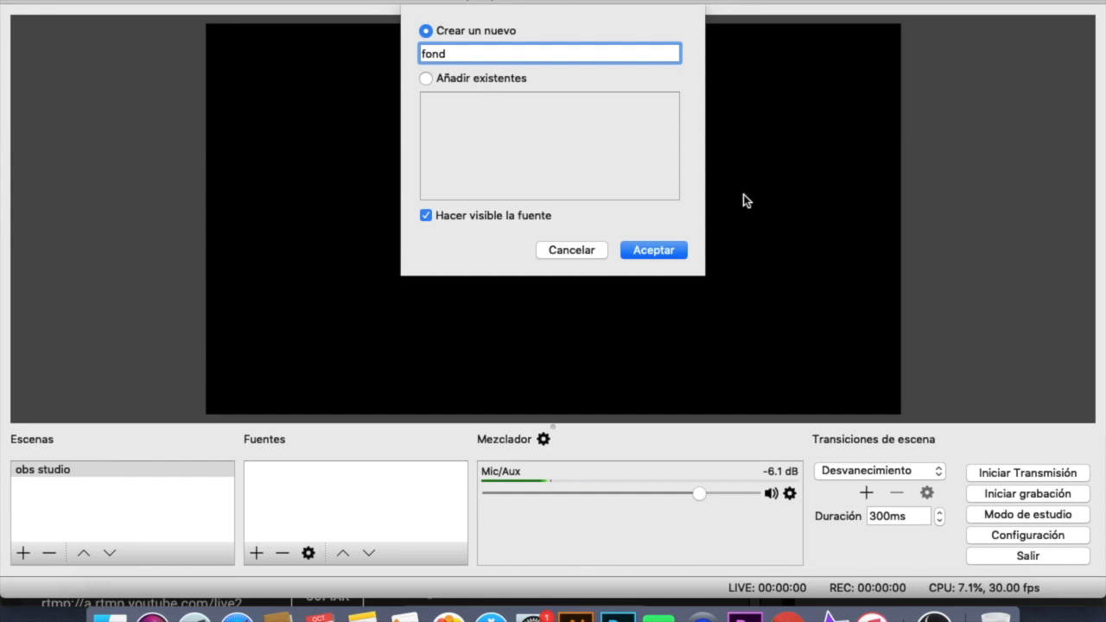
left_click(664, 251)
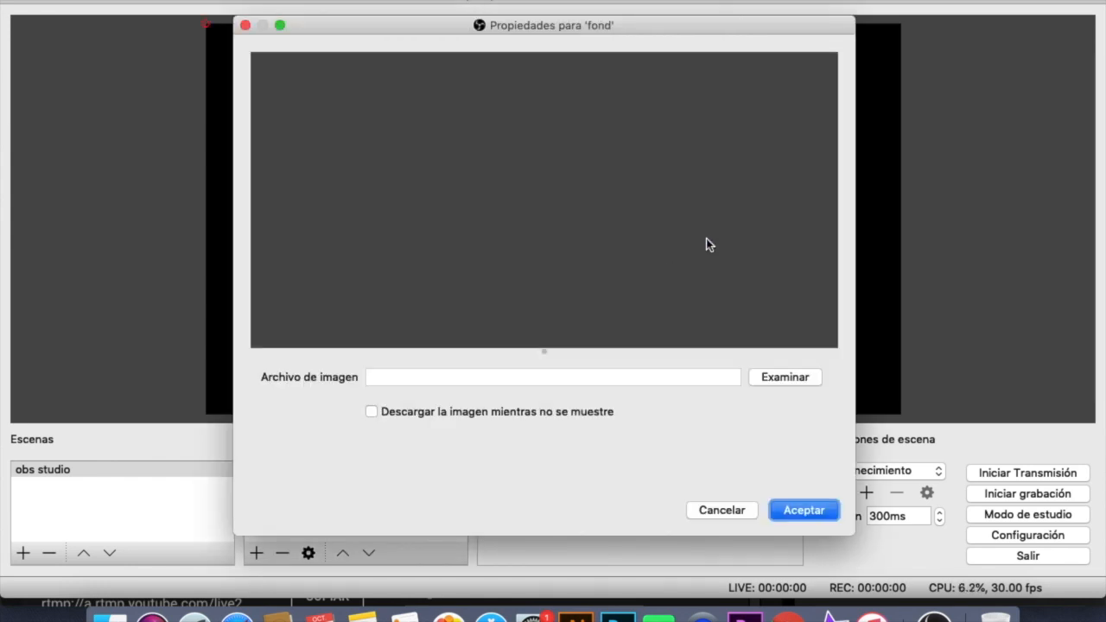
Load metro.jpg from the Desktop as the image file of the "fond" source
left_click(788, 380)
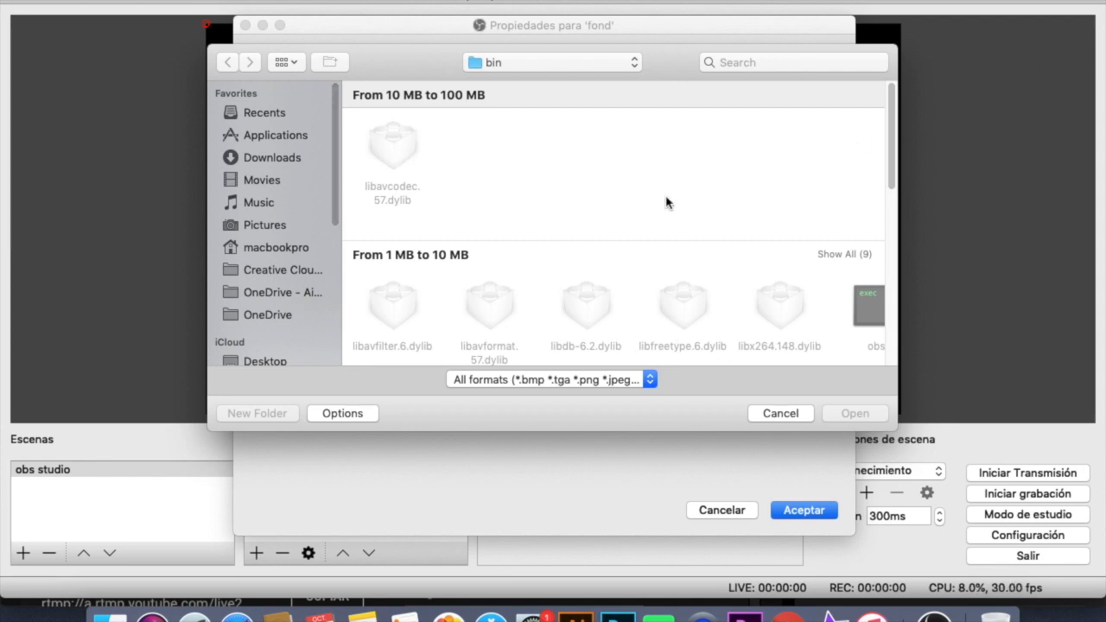
left_click(264, 361)
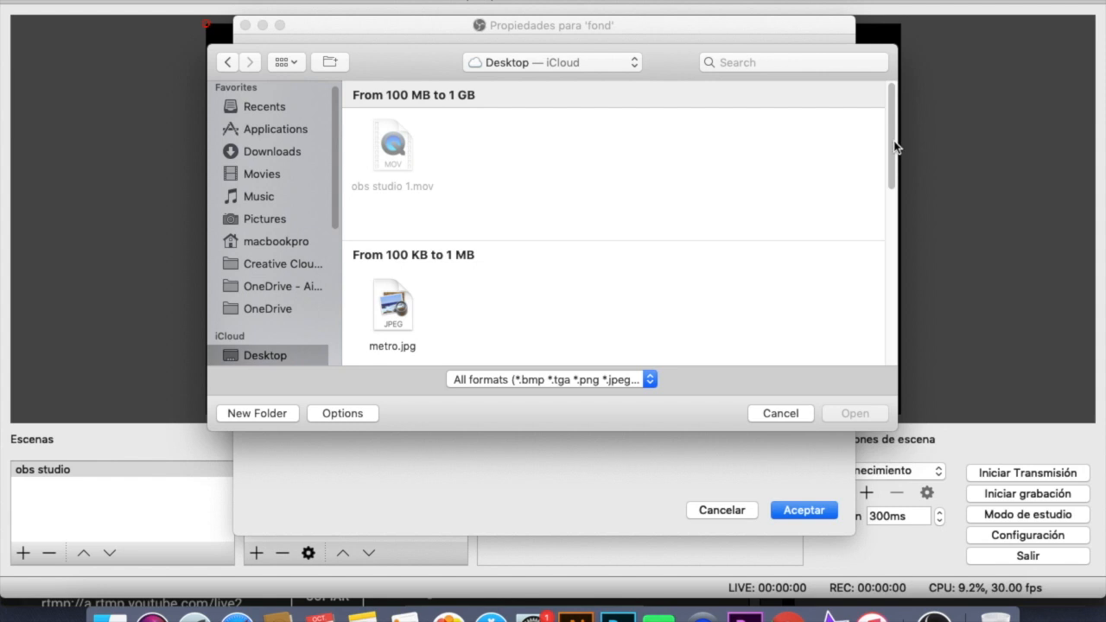
left_click_drag(892, 144, 876, 167)
left_click(392, 207)
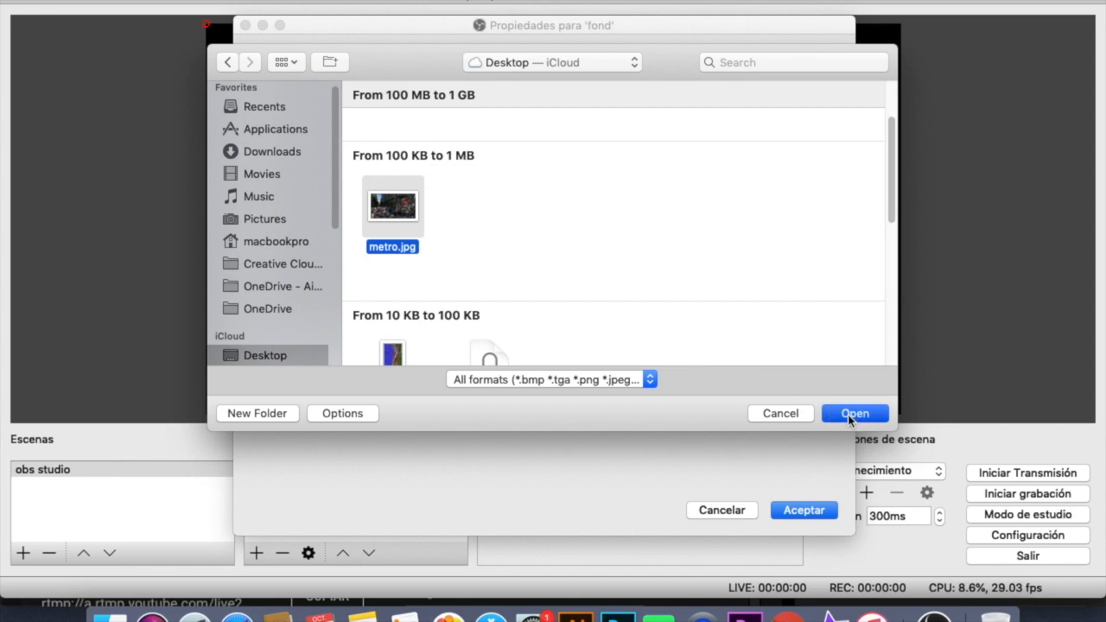
left_click(850, 414)
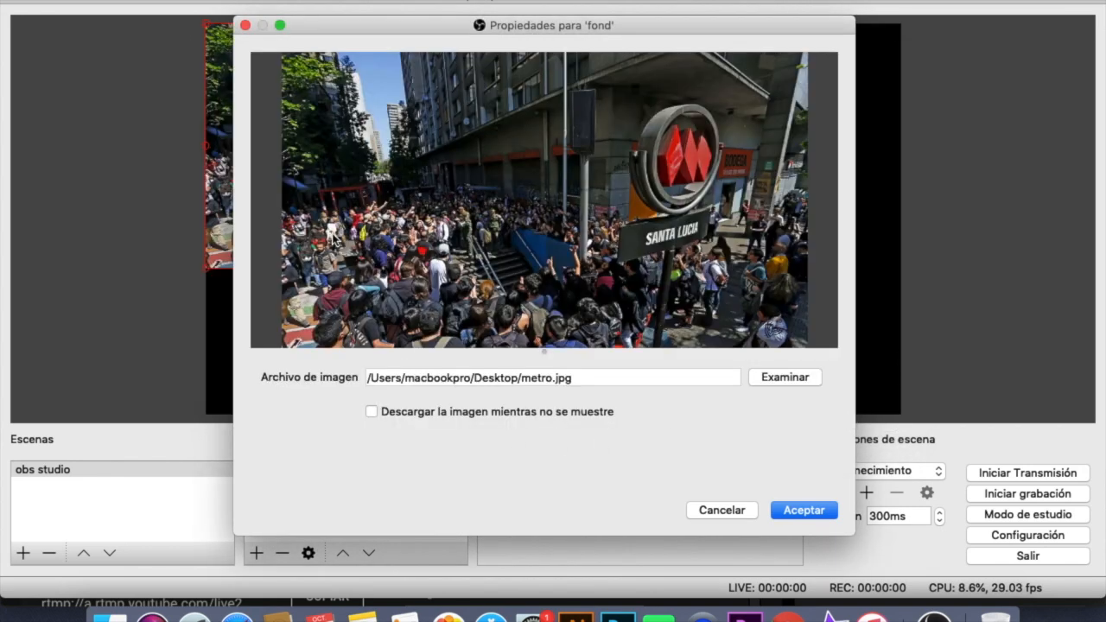
Accept the "fond" image properties and fit the image to the screen with Ajustar a la pantalla
left_click(790, 511)
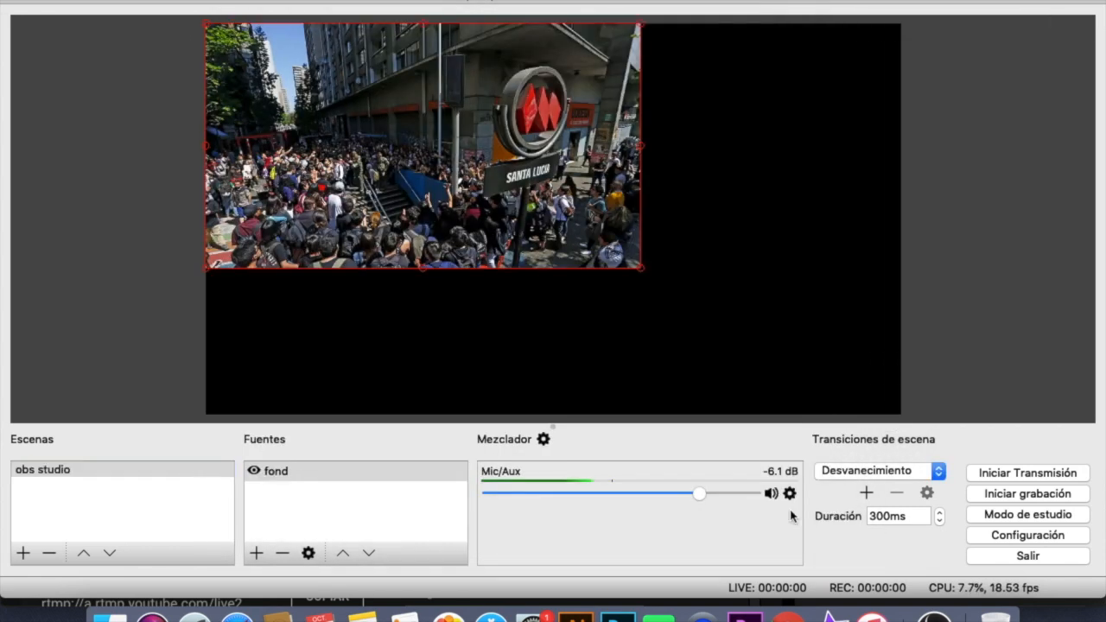
right_click(446, 118)
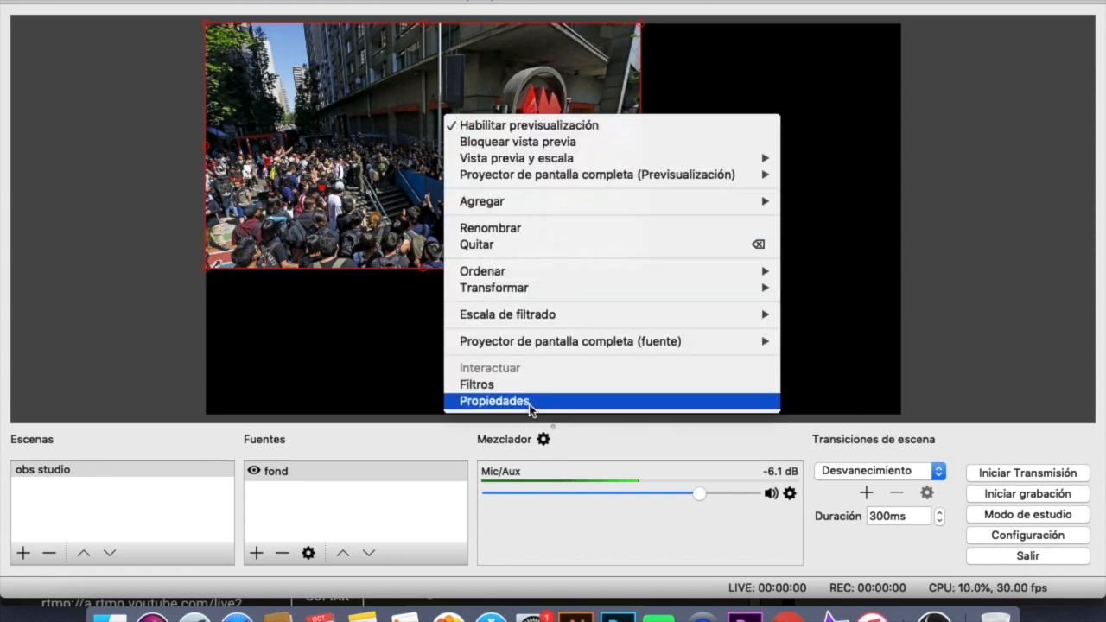
mouse_move(516, 289)
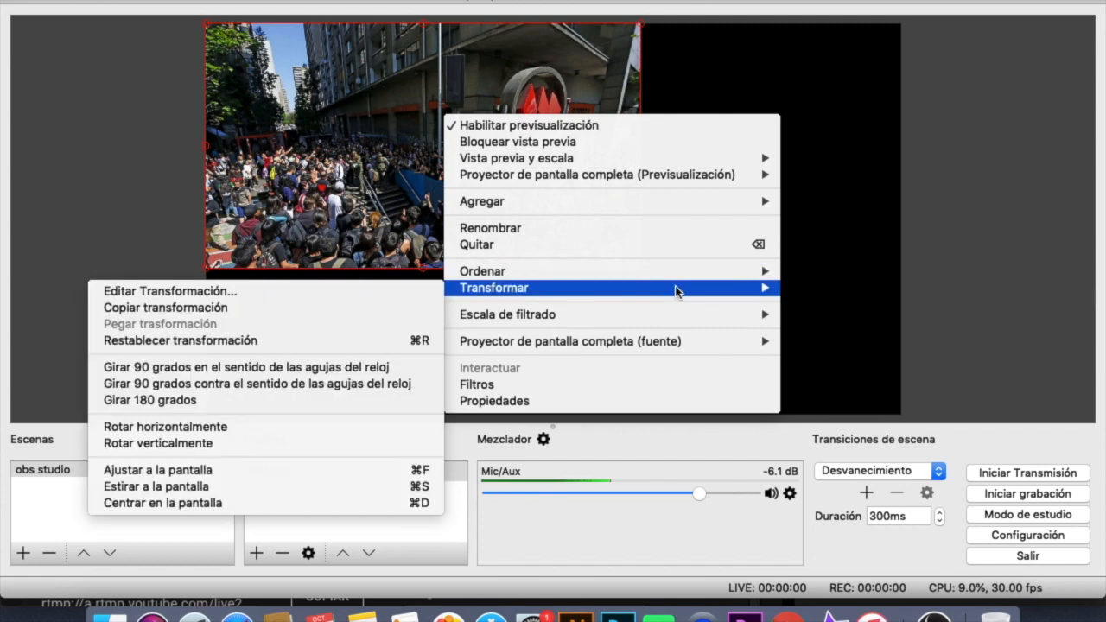
mouse_move(462, 293)
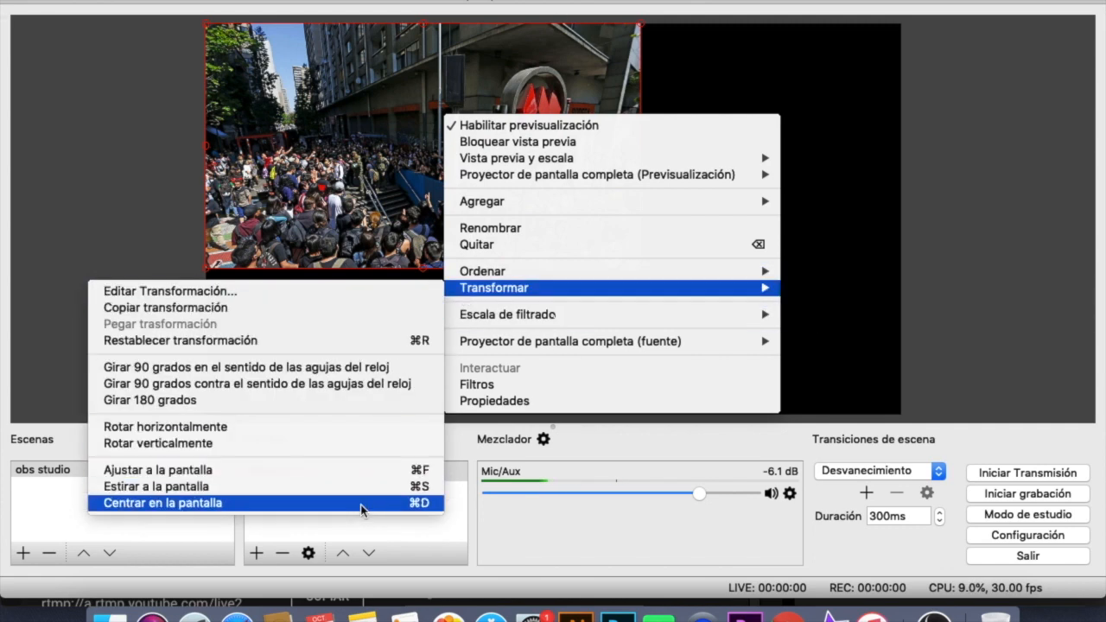
left_click(353, 469)
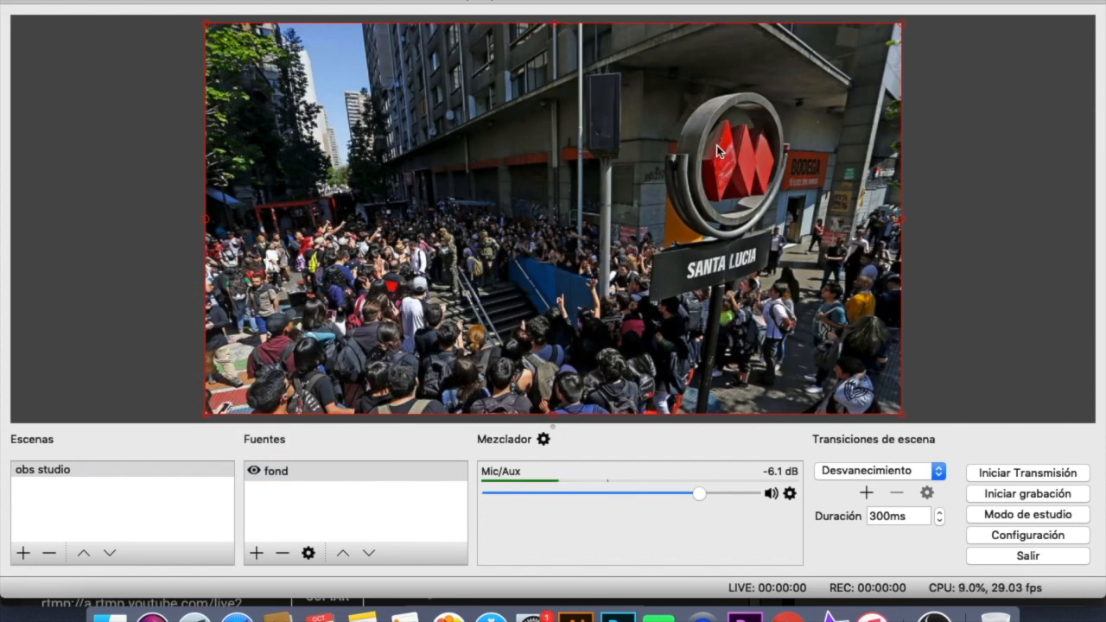
Add a new visible video capture device source named "webcam" to the scene
left_click(257, 555)
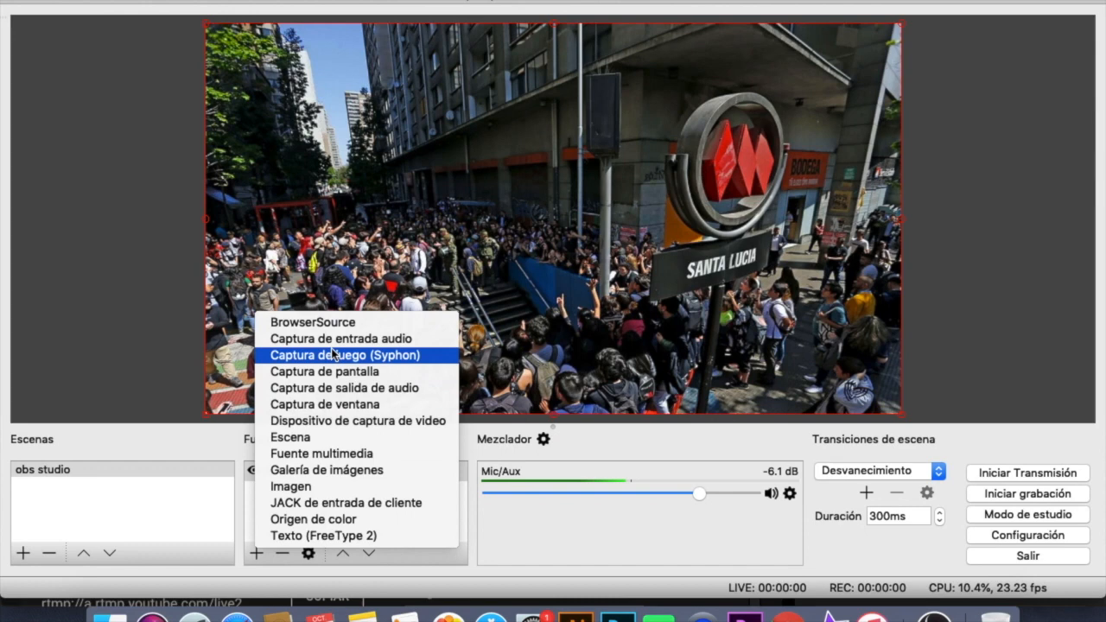
left_click(362, 422)
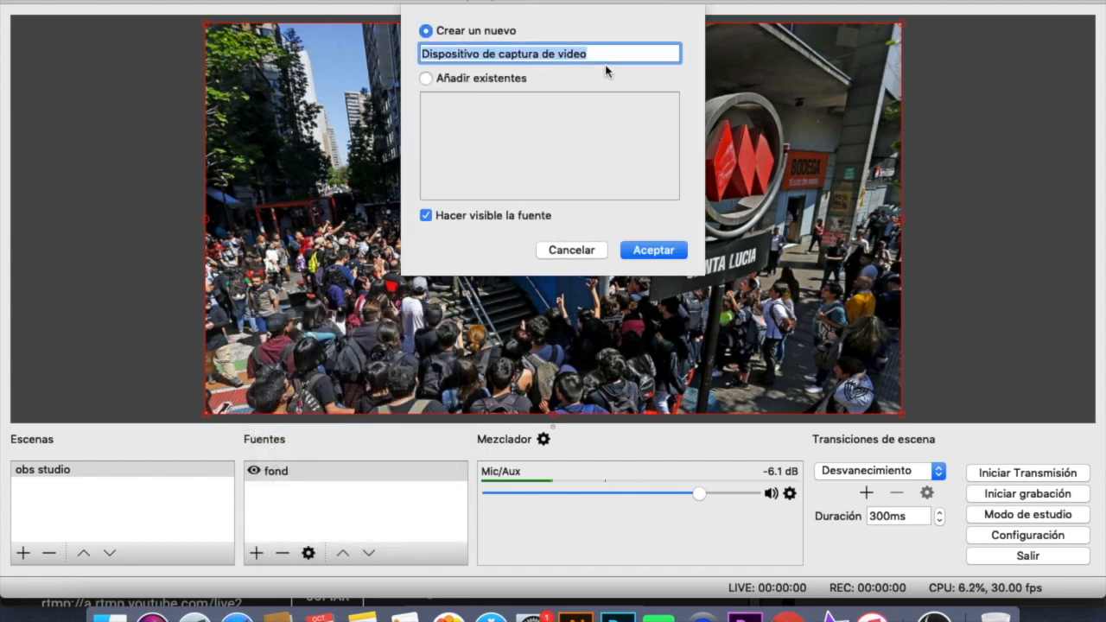
type("we")
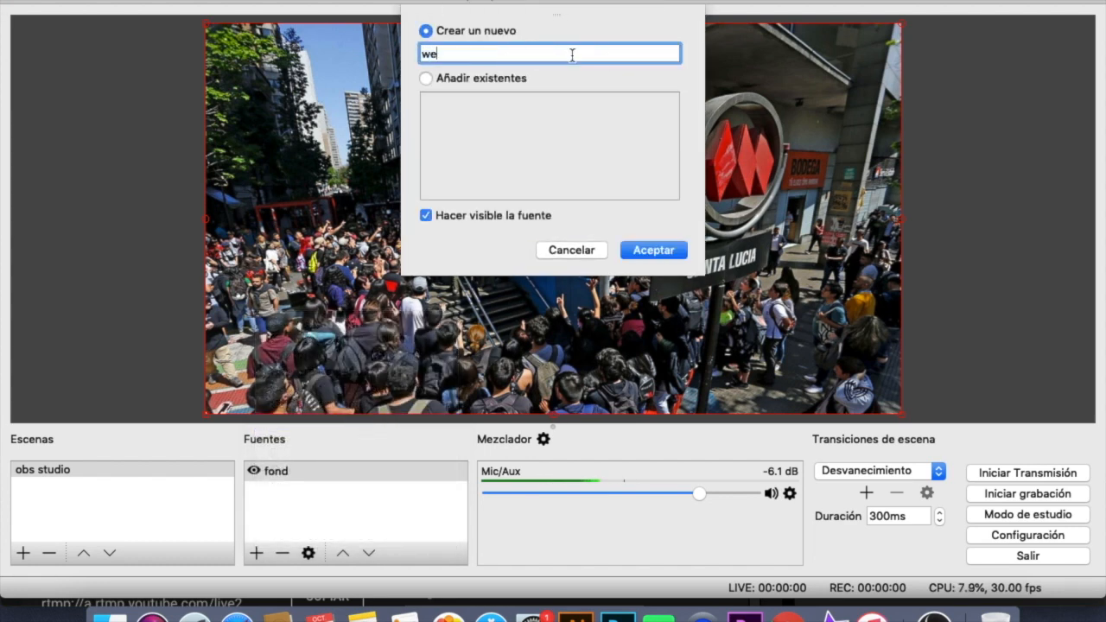
type("bcam")
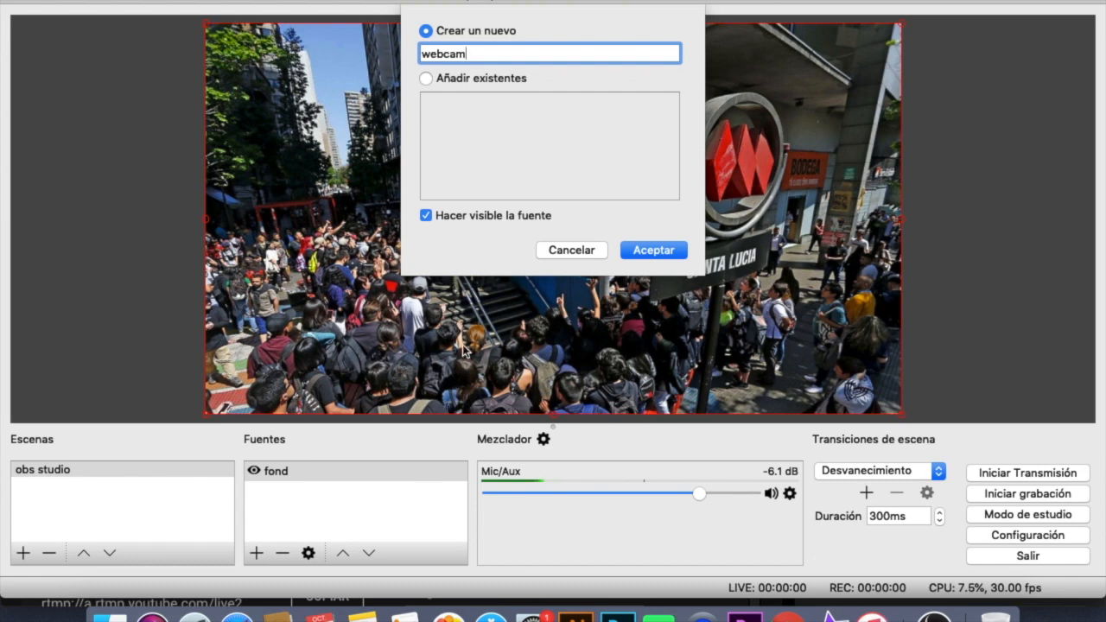
left_click(644, 251)
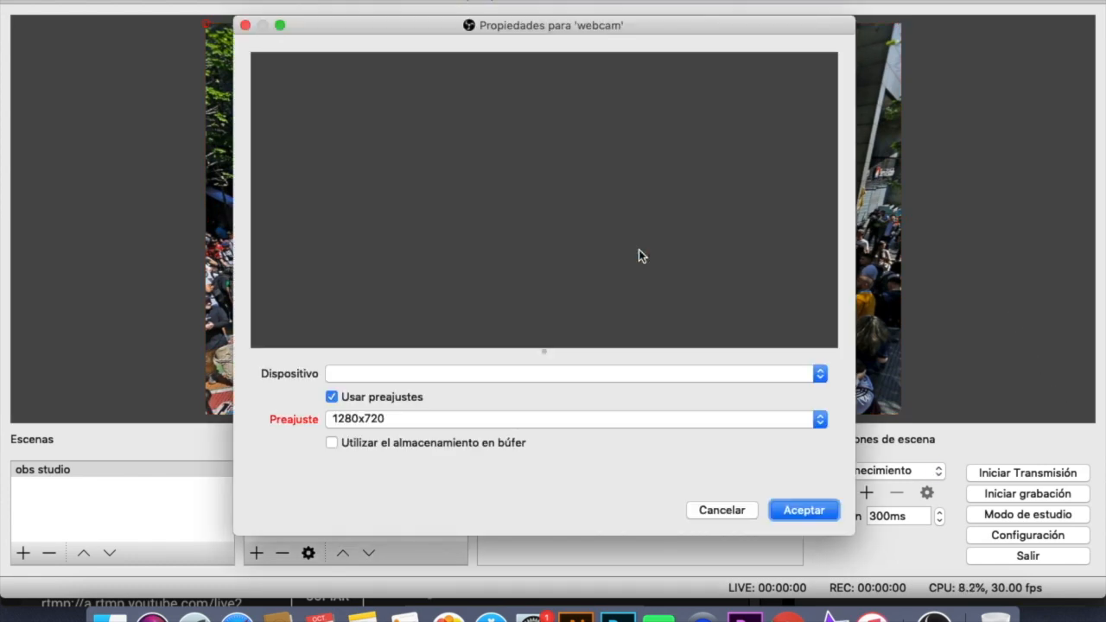
Set the webcam source's device to Cámara FaceTime HD (integrada) and accept its properties
left_click(372, 375)
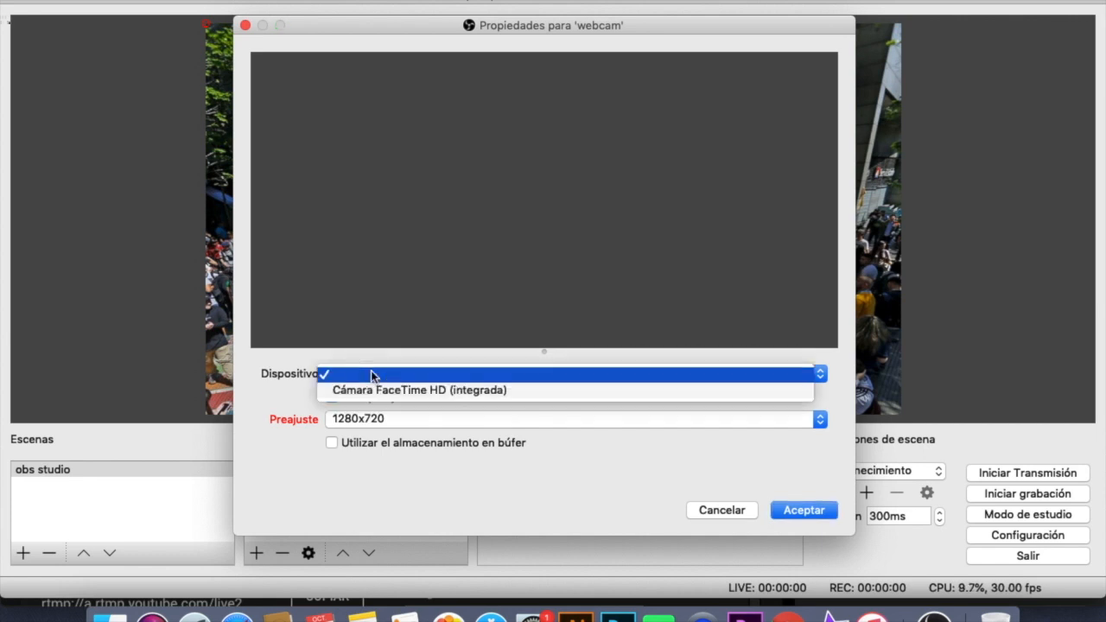
left_click(376, 391)
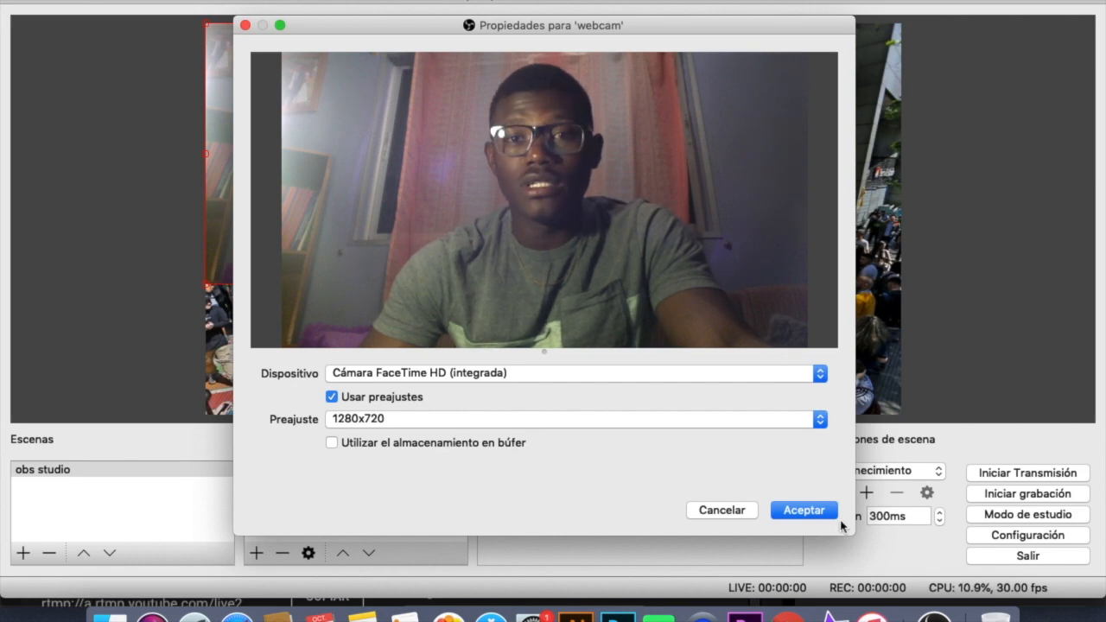
left_click(804, 510)
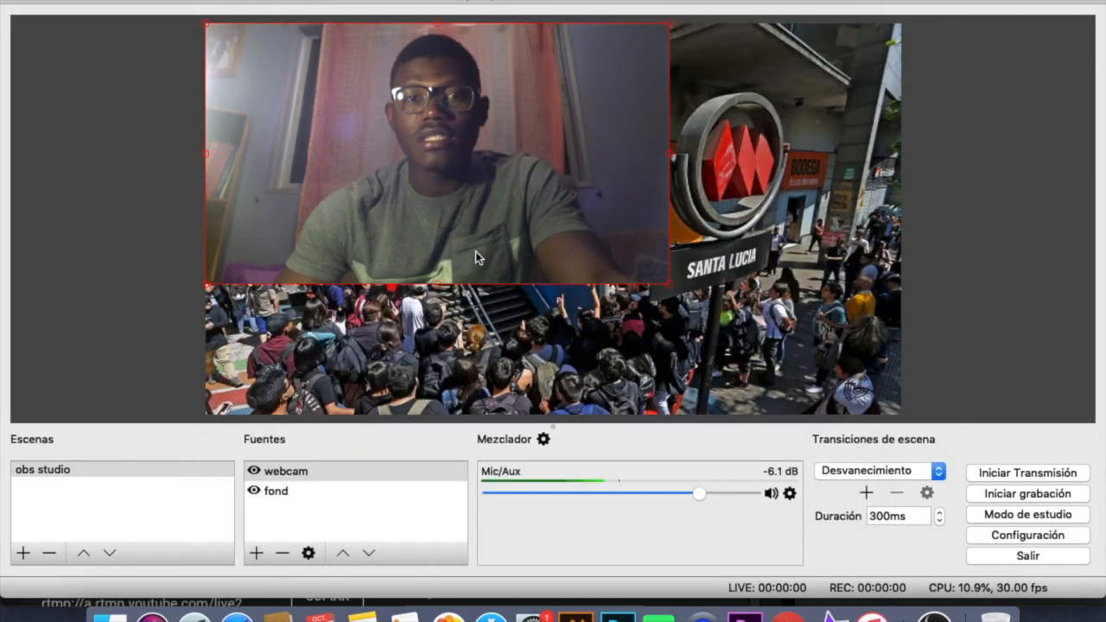
Shrink the webcam overlay to under a third of the canvas width and place it in the canvas's bottom-right corner
left_click_drag(619, 261, 334, 140)
left_click(324, 96)
left_click_drag(323, 96, 807, 374)
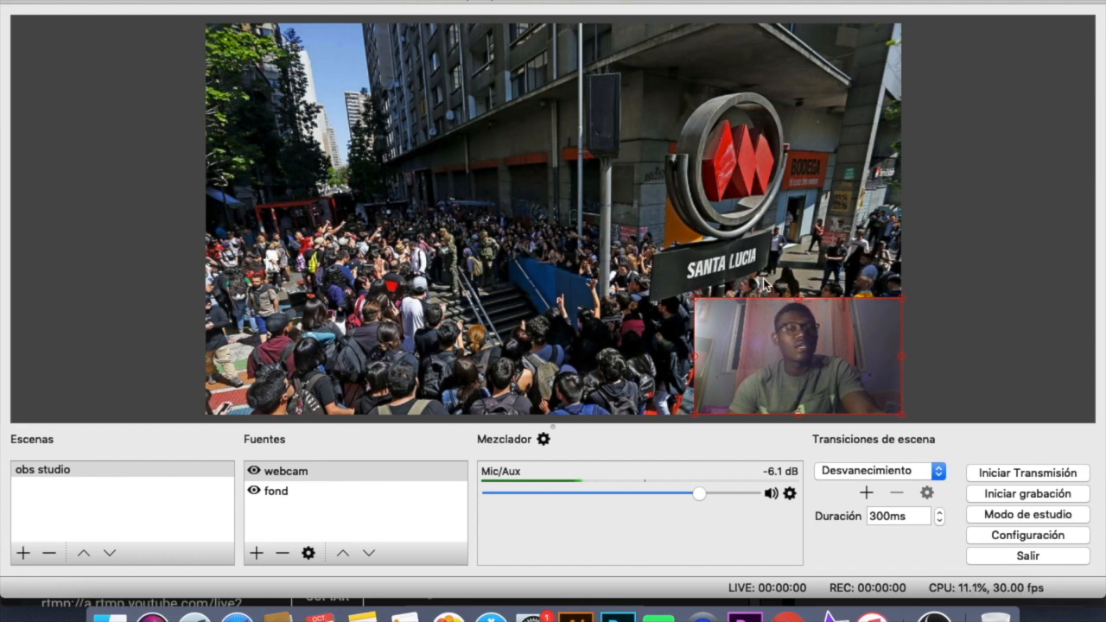
Try the webcam overlay larger along the canvas's bottom edge, and return it to its small size in the bottom-right corner
left_click_drag(694, 299, 474, 320)
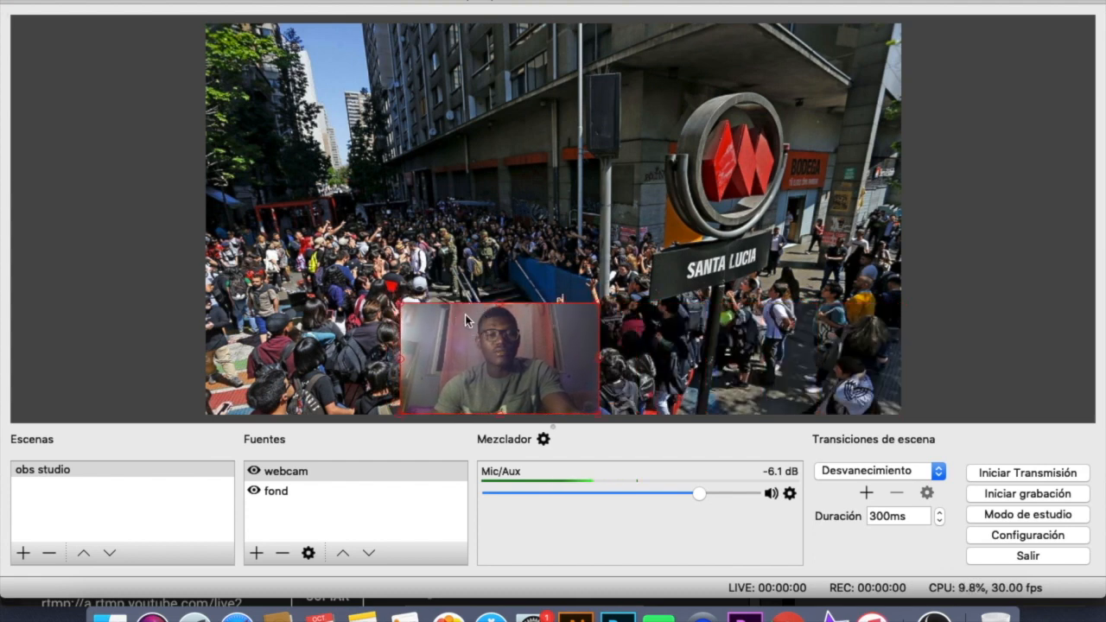
left_click_drag(403, 301, 353, 275)
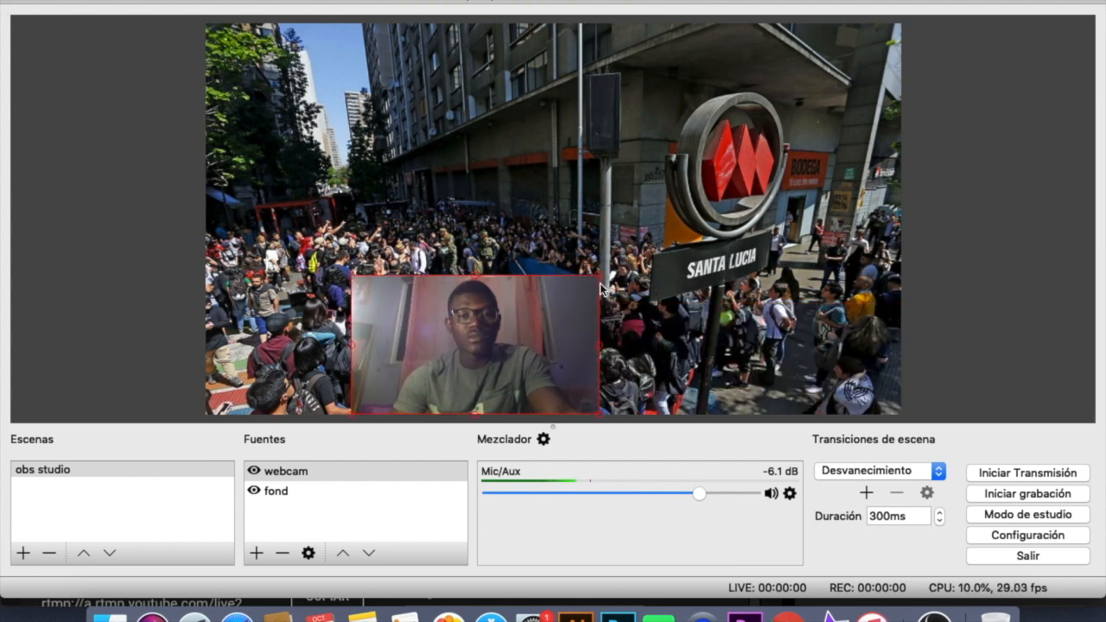
left_click_drag(603, 278, 622, 275)
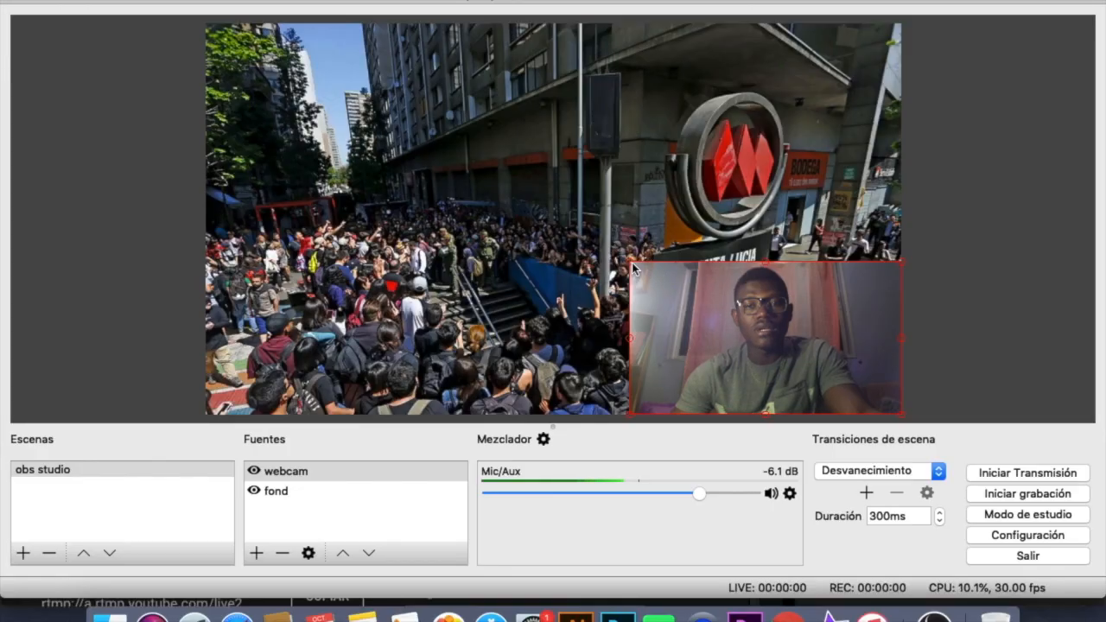
left_click_drag(632, 263, 692, 313)
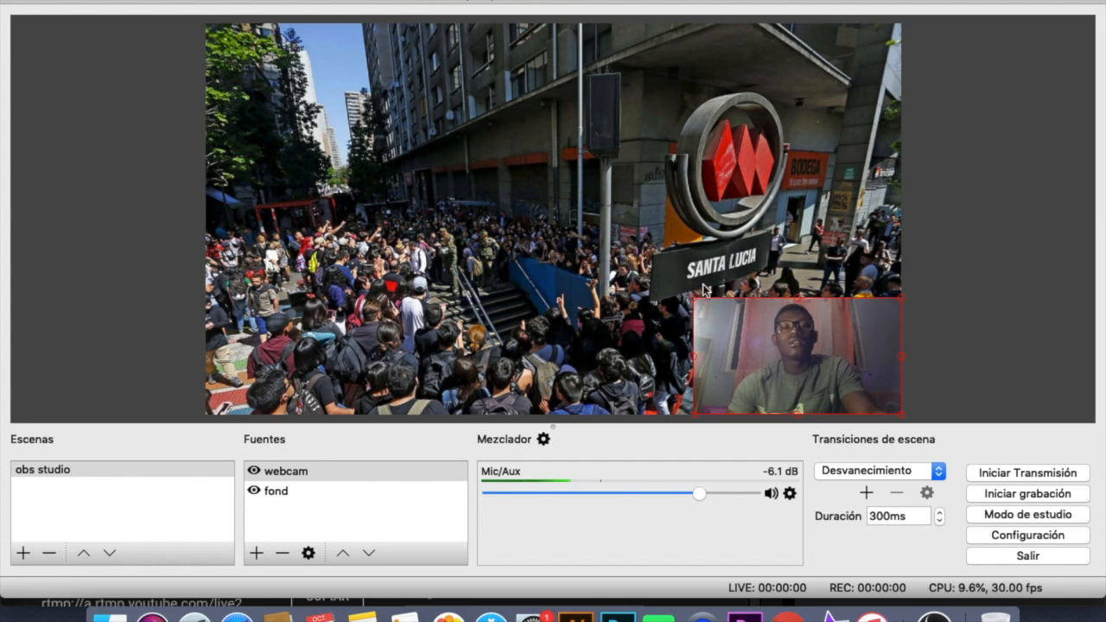
Add a new visible Texto (FreeType 2) source named "JFJ KREYASYON" to the scene
left_click(257, 554)
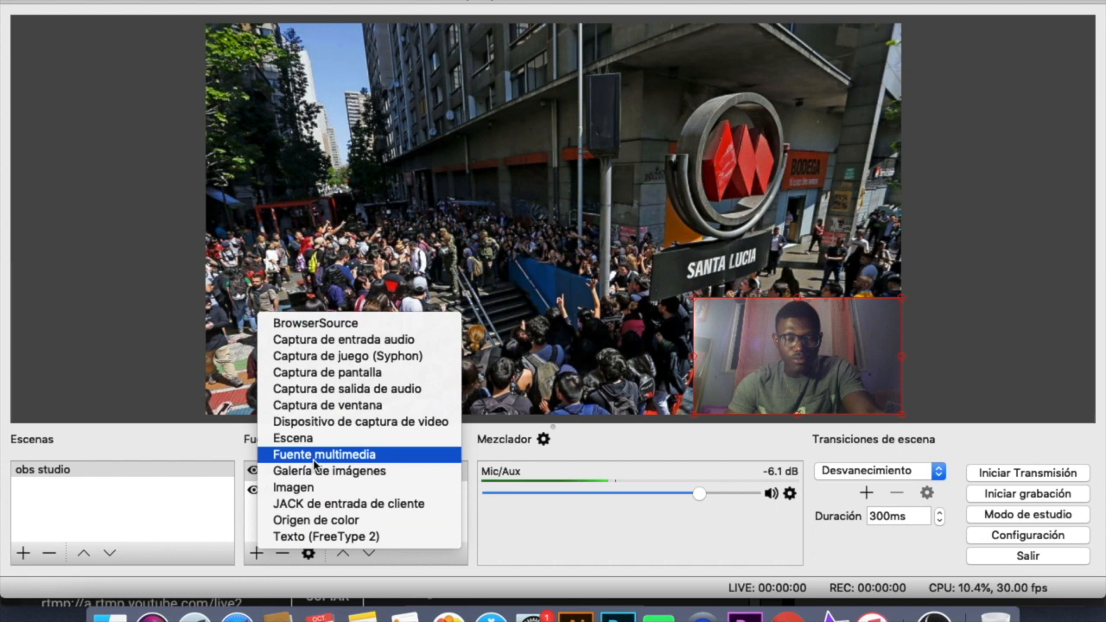
left_click(328, 536)
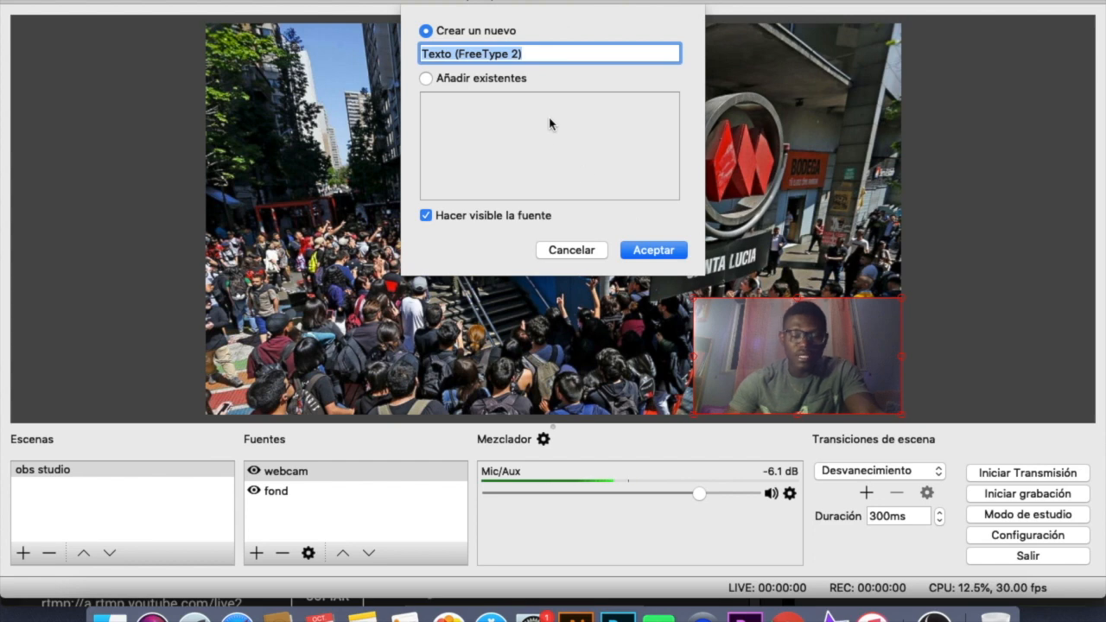
type("JFJ")
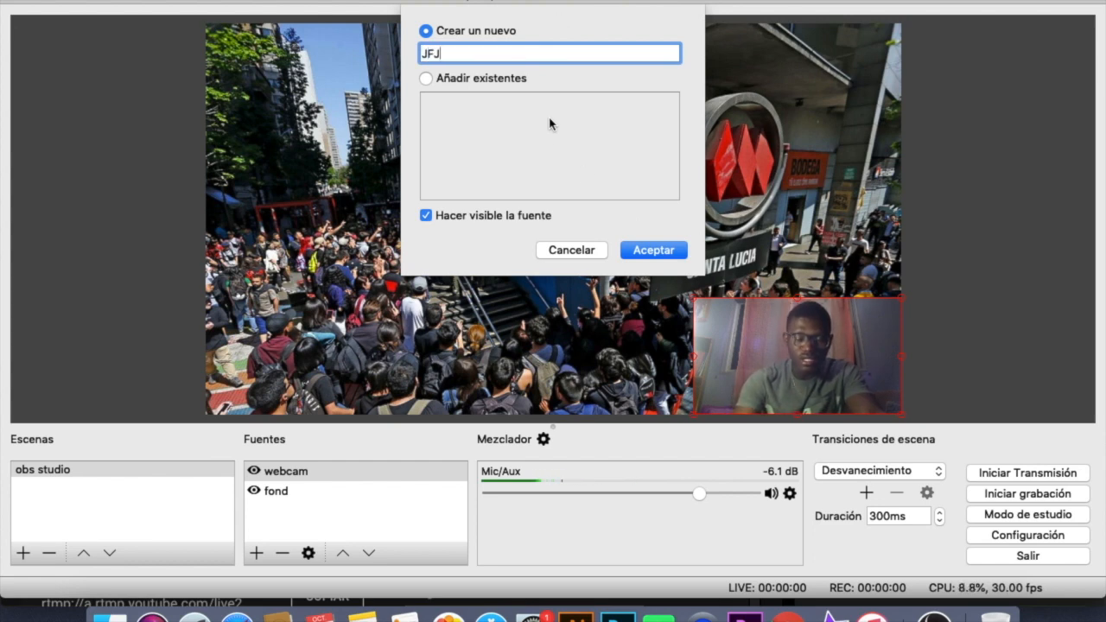
type(" KREYASYON")
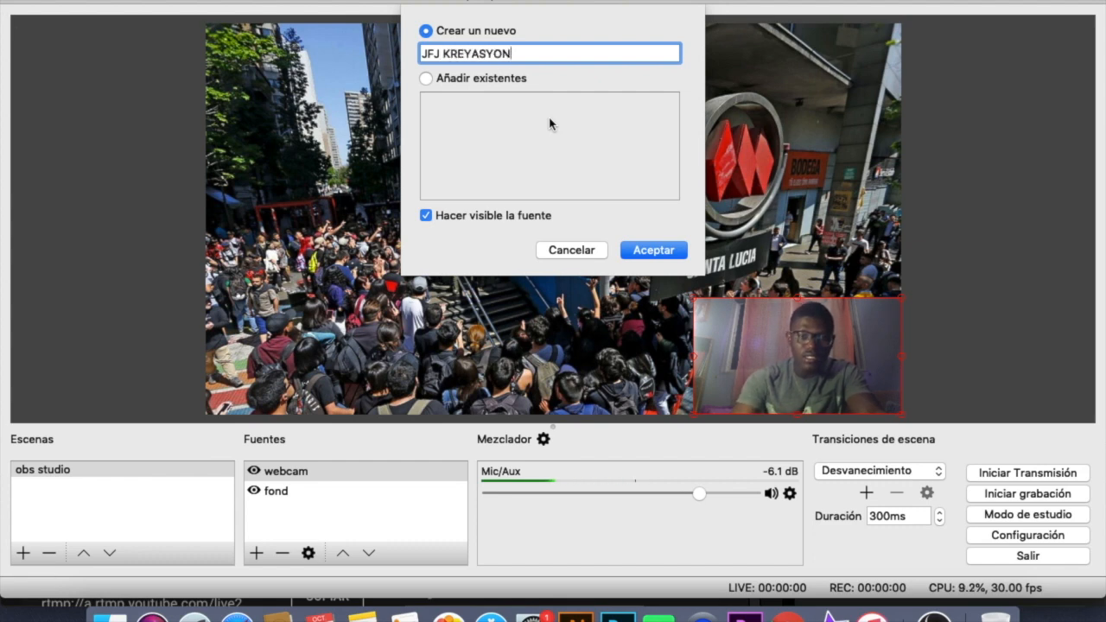
left_click(647, 249)
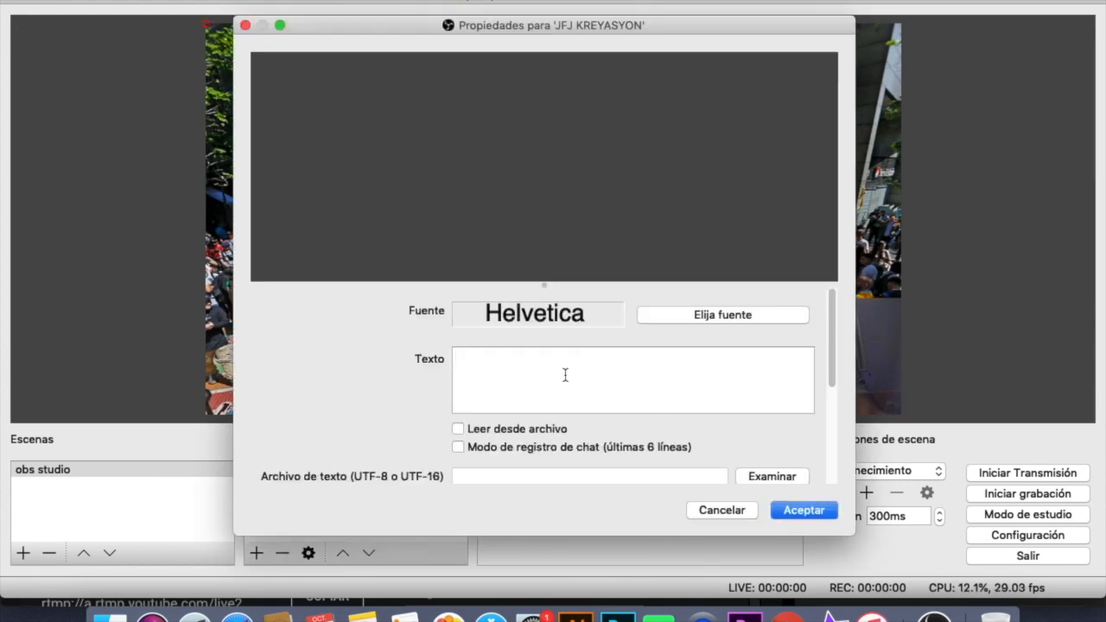
Set the text source's content to "JFJ KREYASYON" in the Arial Black font and accept its properties
type("JF")
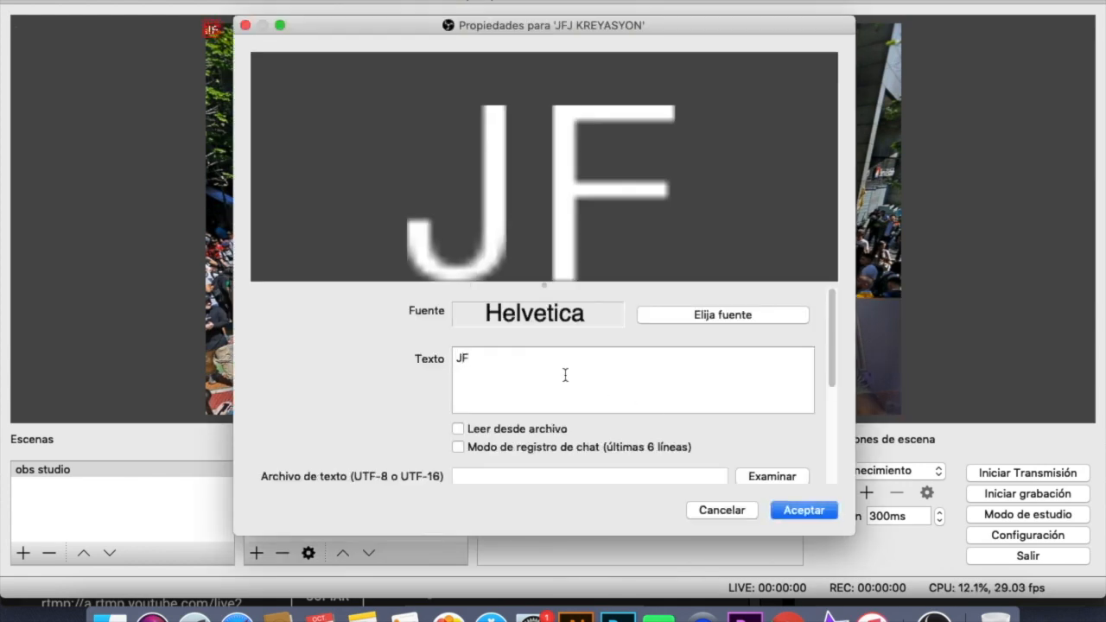
type("J KREYASYON")
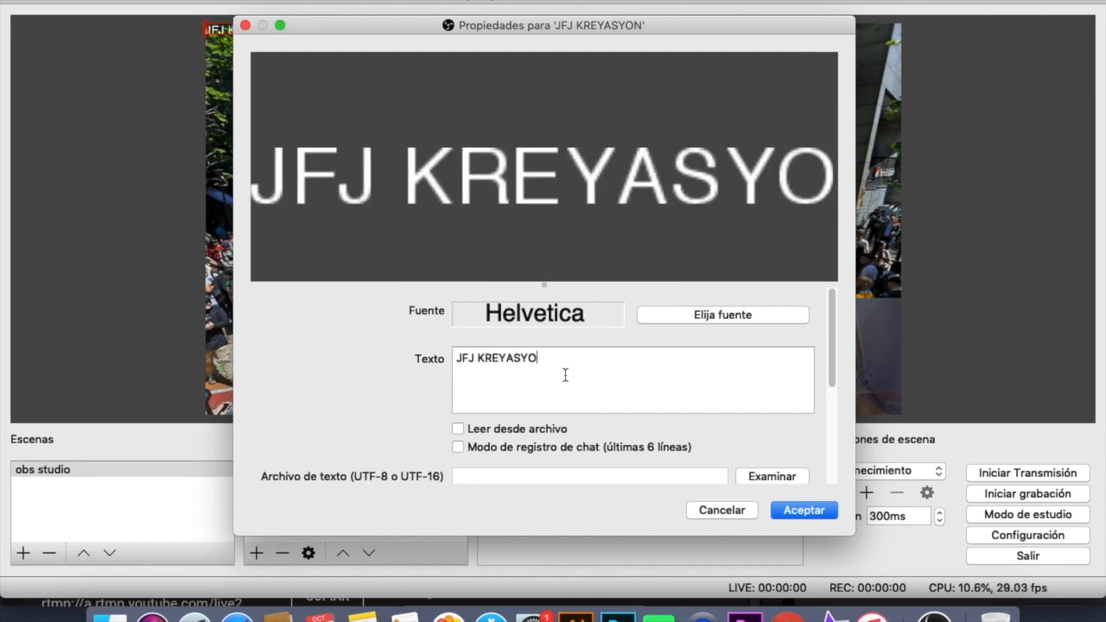
left_click(747, 316)
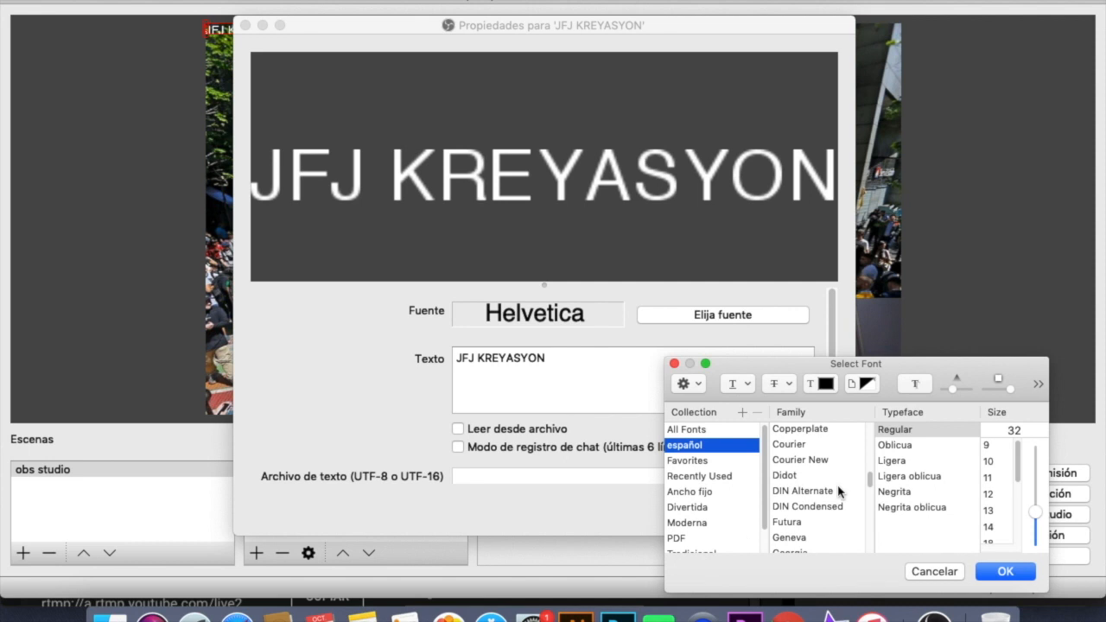
scroll(829, 475, "down", 3)
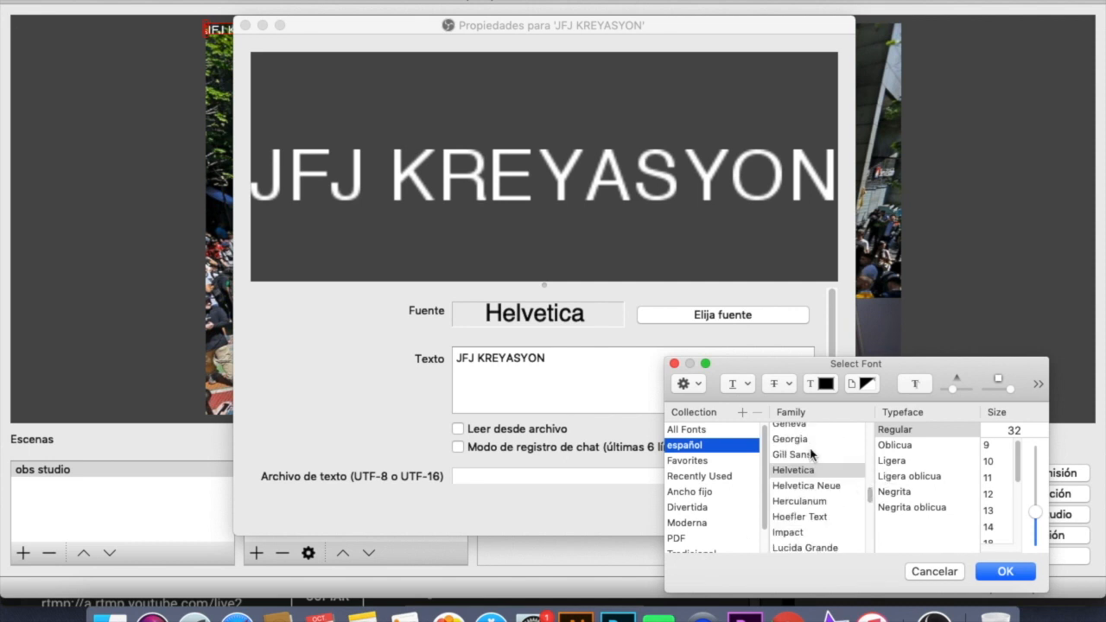
scroll(816, 462, "up", 6)
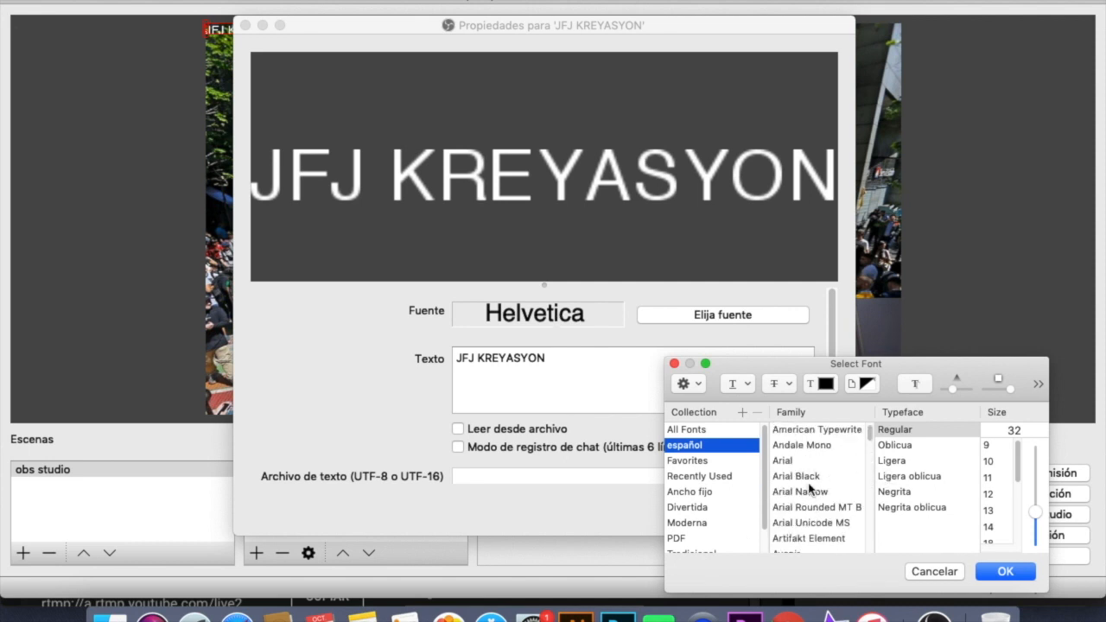
left_click(809, 478)
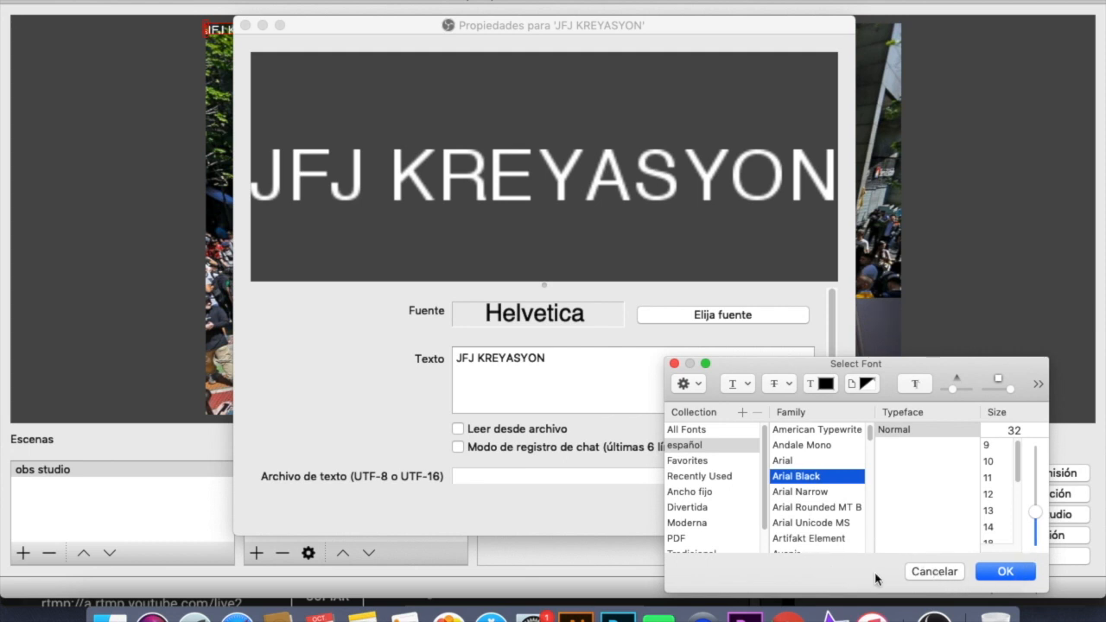
left_click(597, 370)
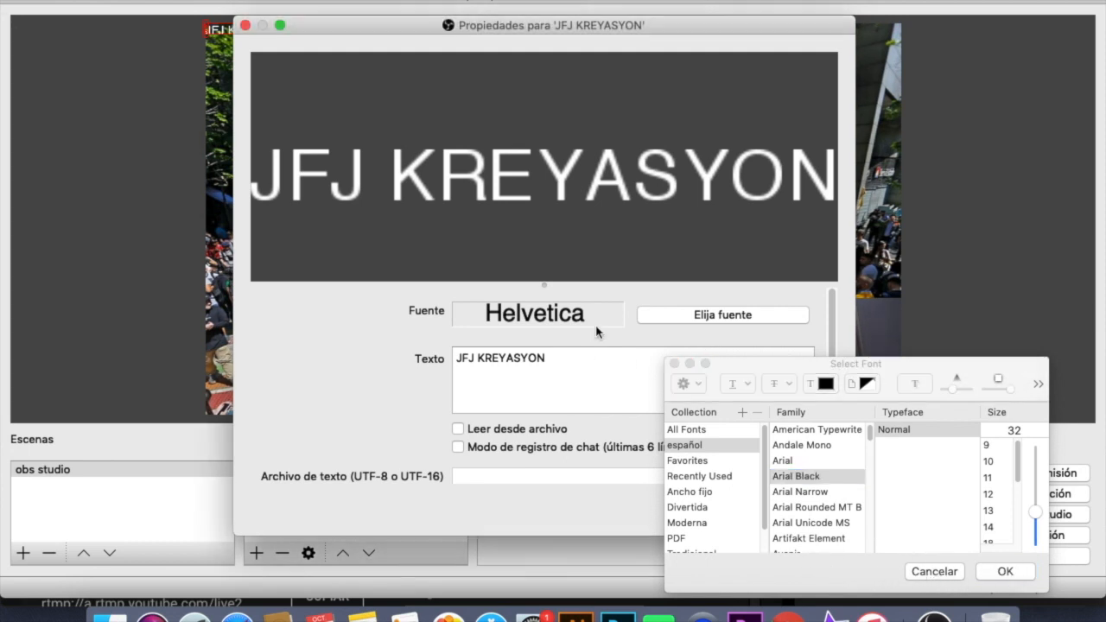
left_click(1002, 573)
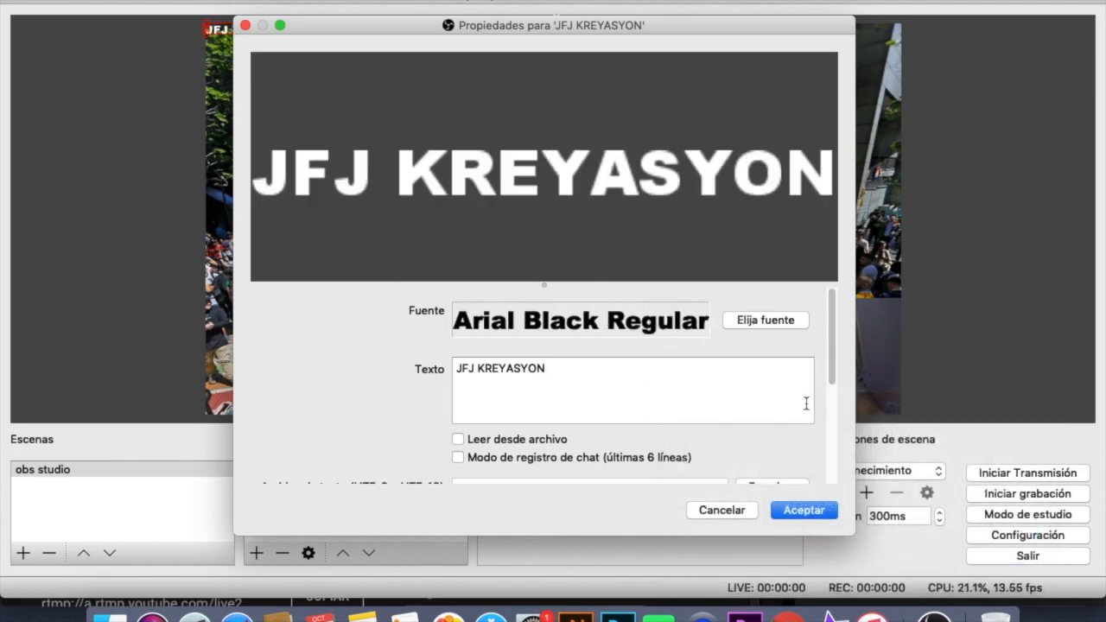
left_click(800, 510)
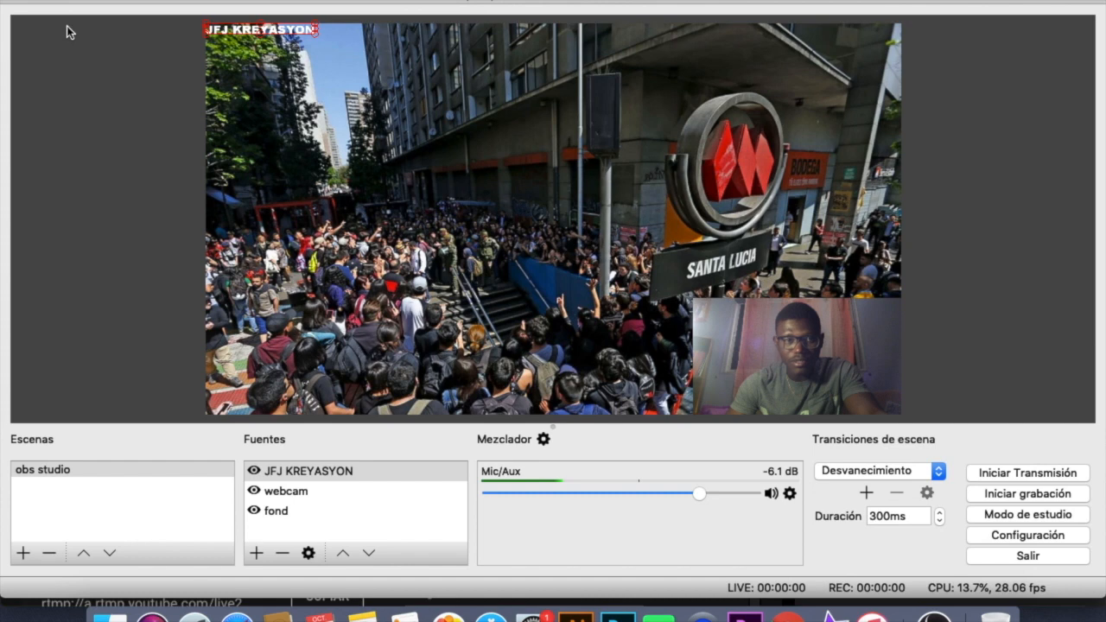
Enlarge the "JFJ KREYASYON" text slightly and position it just inside the canvas's top-left corner
left_click_drag(287, 35, 344, 43)
left_click(332, 75)
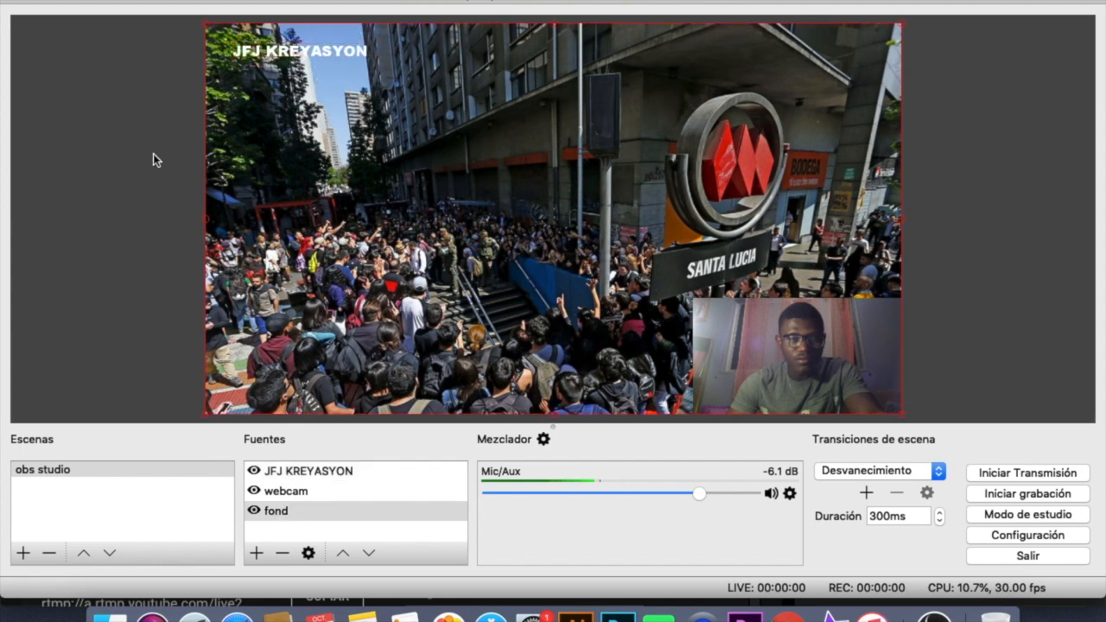
Add a new visible Texto (FreeType 2) source named "EN VIVO" to the scene
left_click(258, 553)
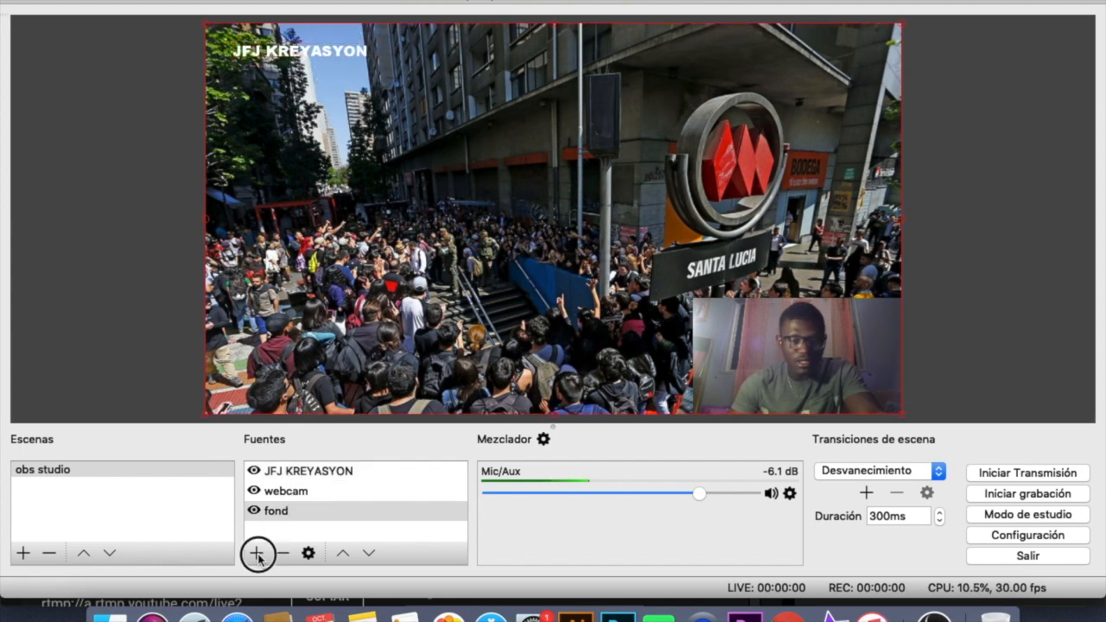
left_click(313, 538)
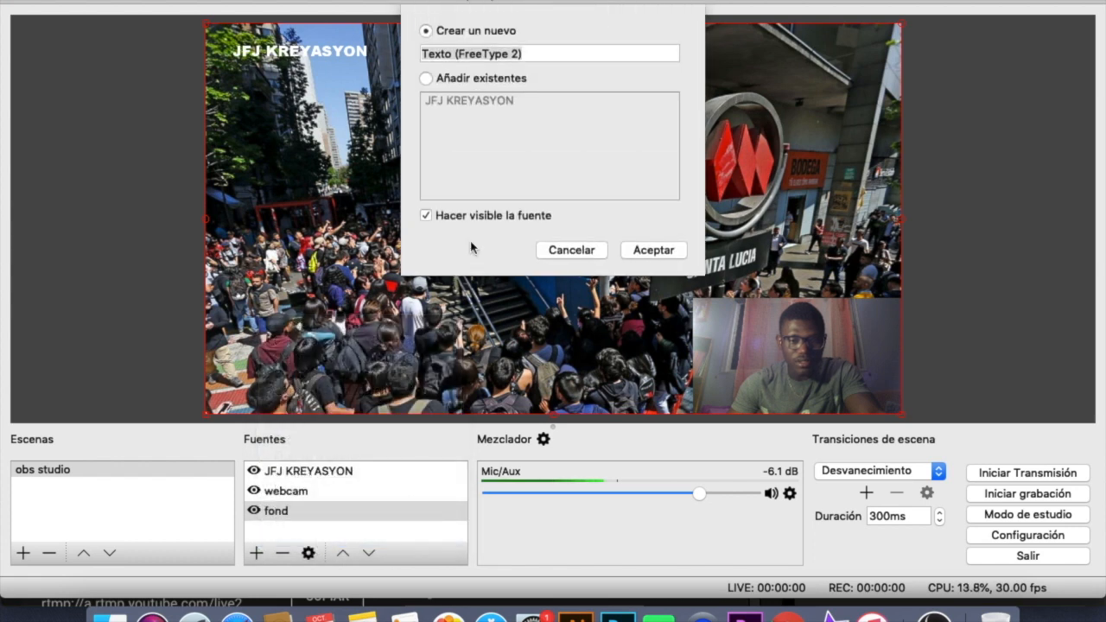
type("E")
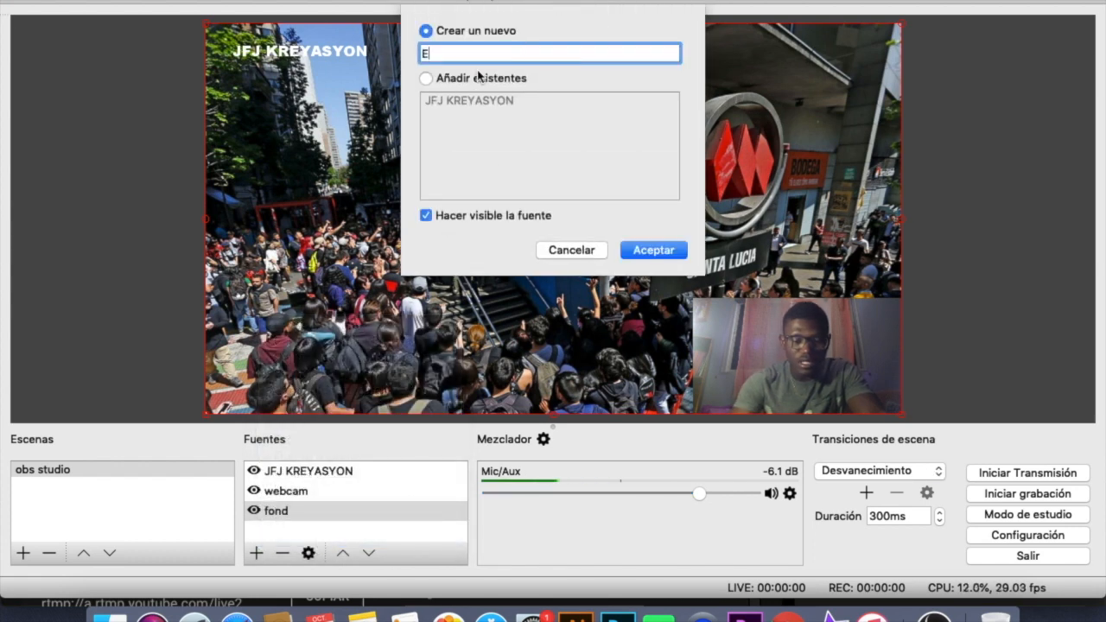
type("N VIV")
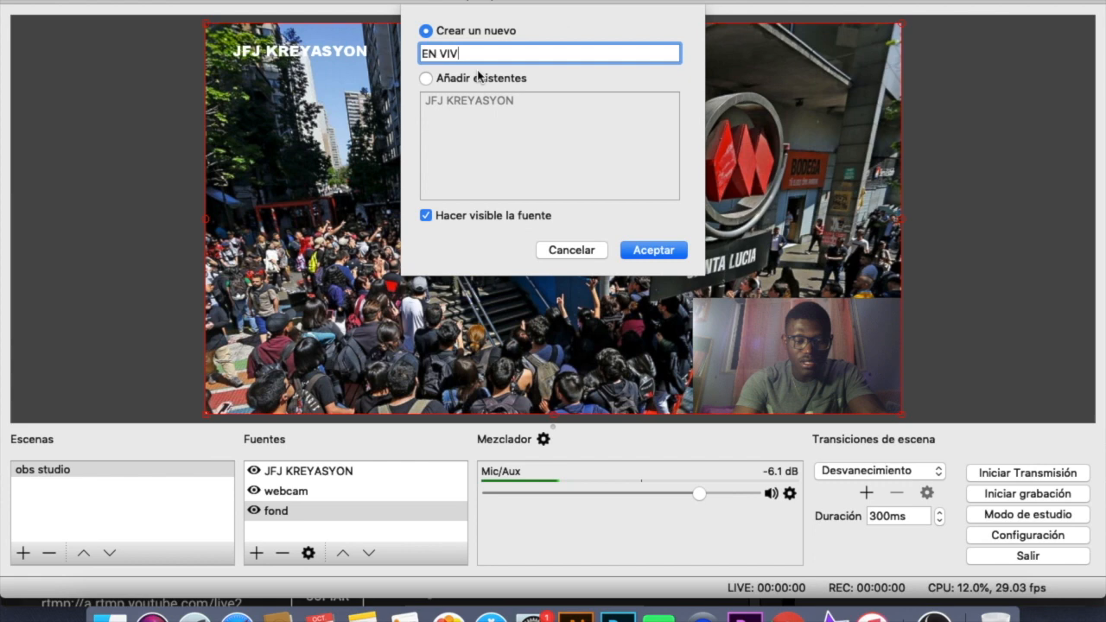
type("O")
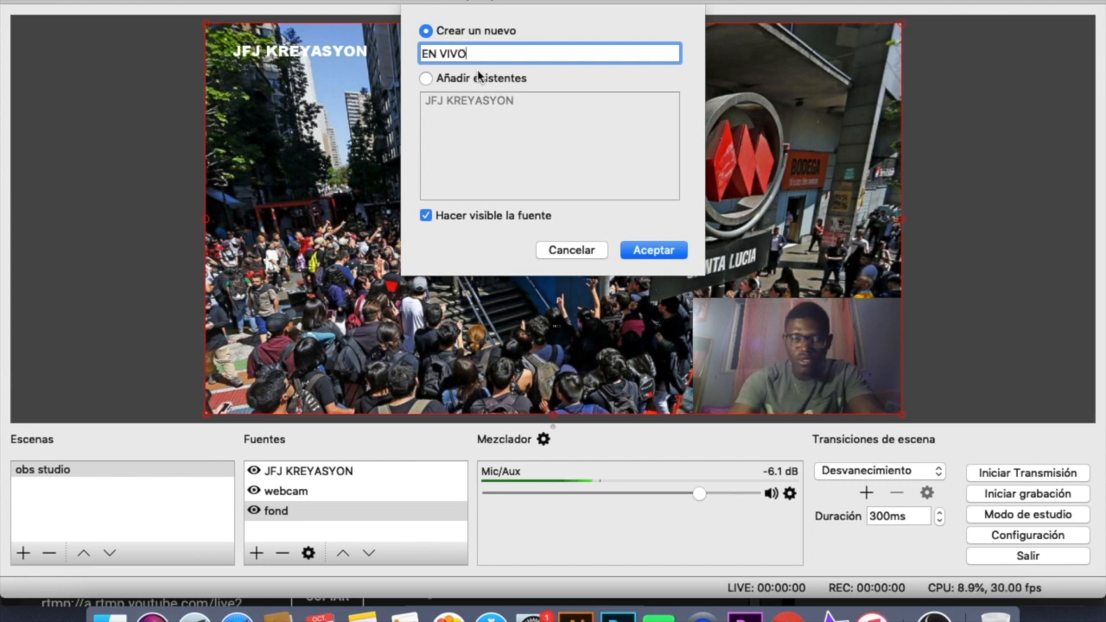
left_click(651, 250)
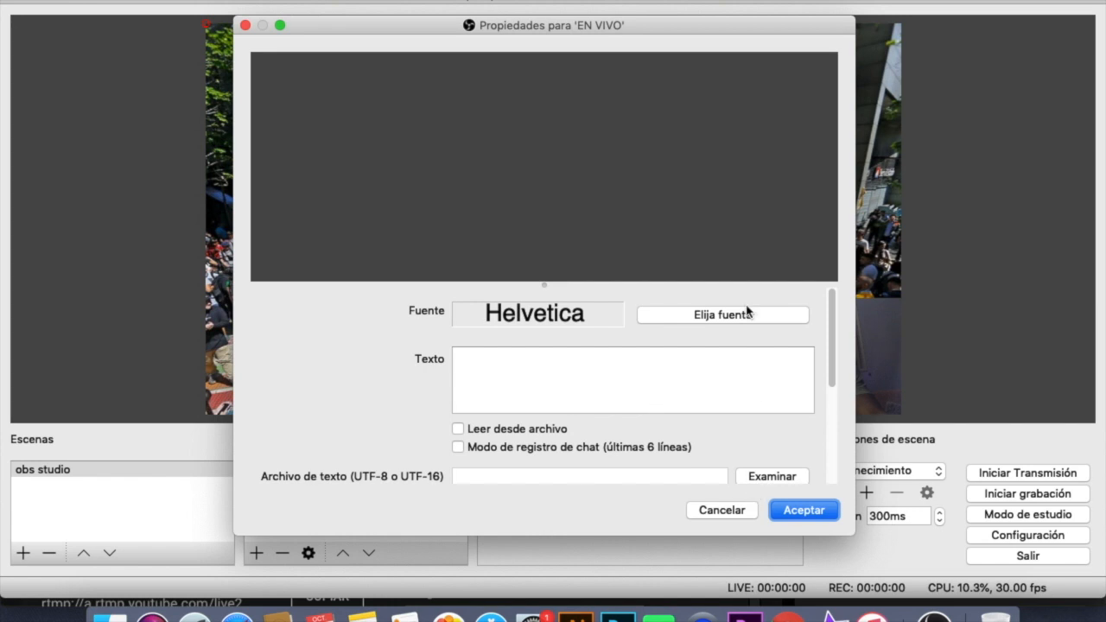
Set the font of the "EN VIVO" text source to Arial Black
left_click(739, 317)
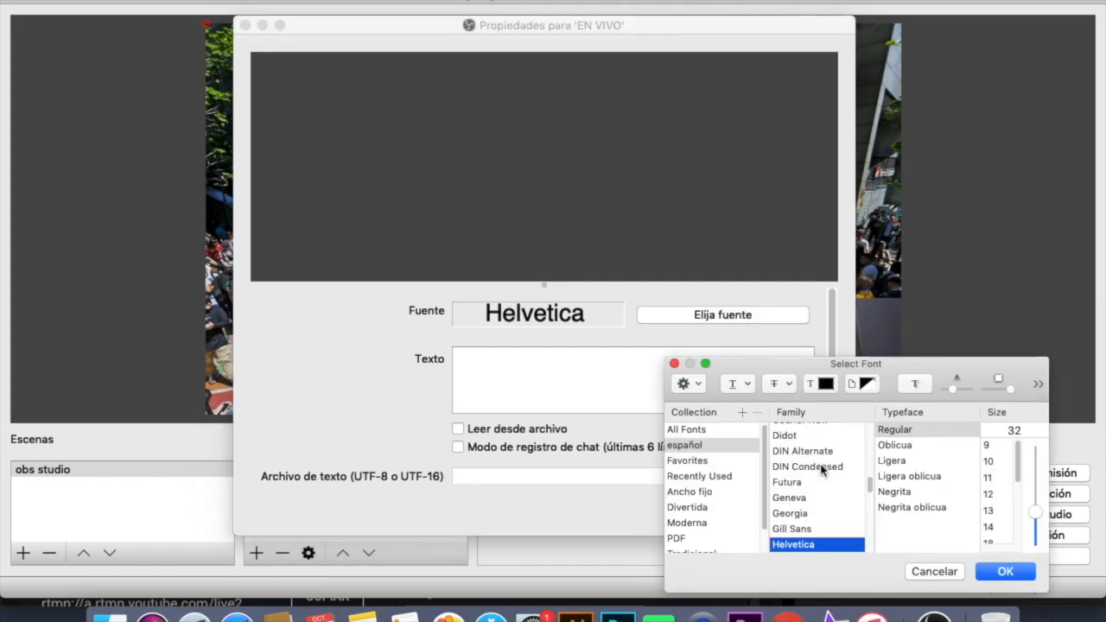
scroll(821, 471, "down", 3)
scroll(818, 471, "up", 10)
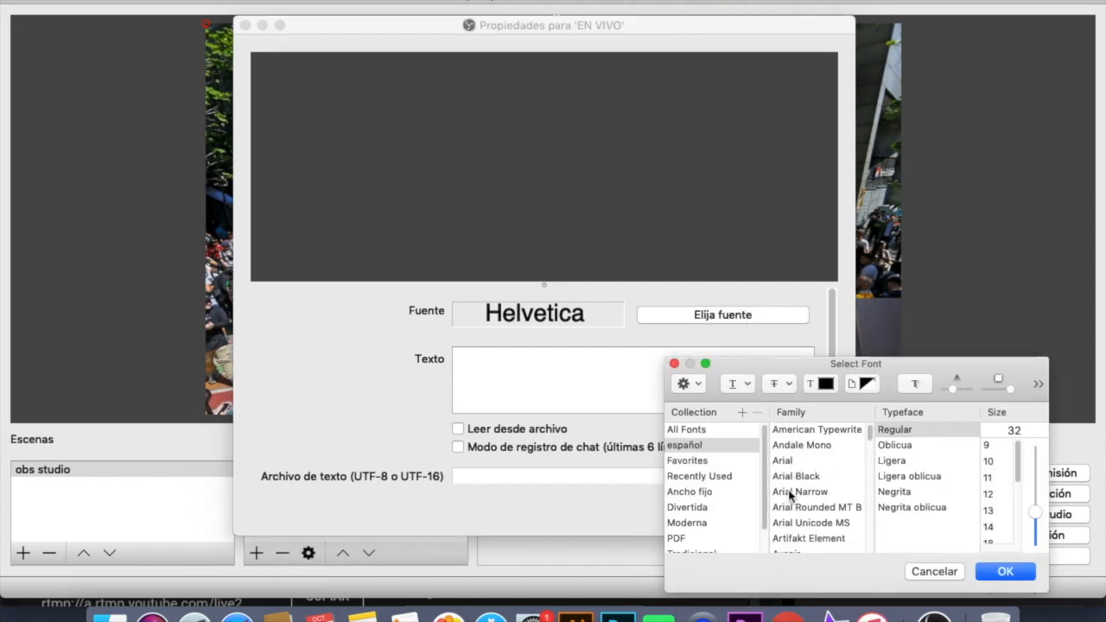
left_click(792, 478)
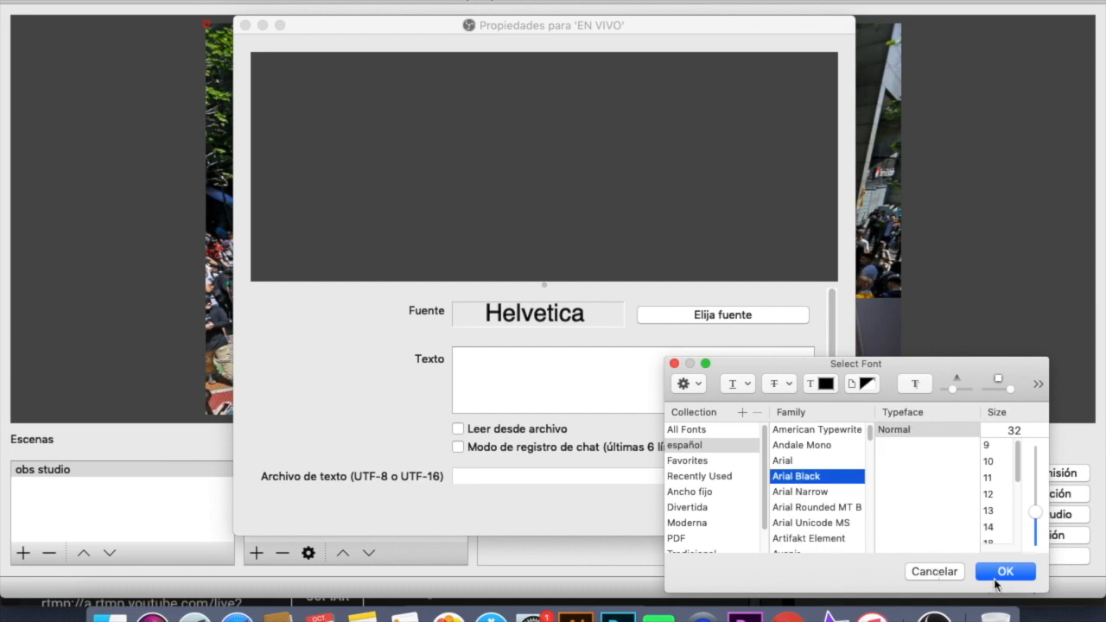
left_click(478, 376)
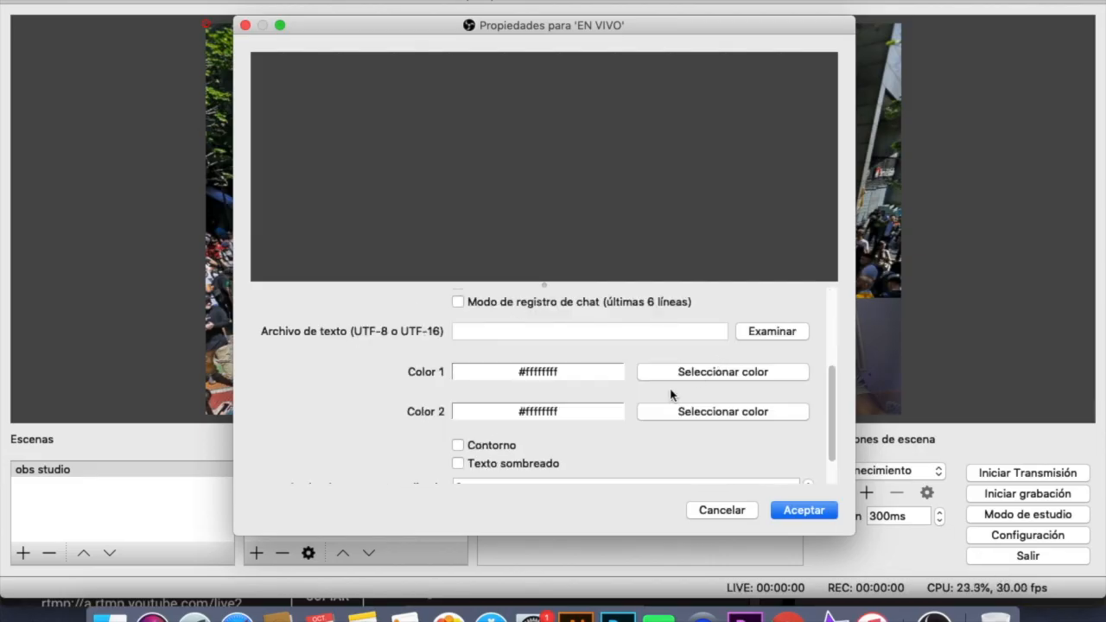
Set Color 1 of the text source to red (#ff0000) and enter "EN VIVO" as its text content
left_click(687, 375)
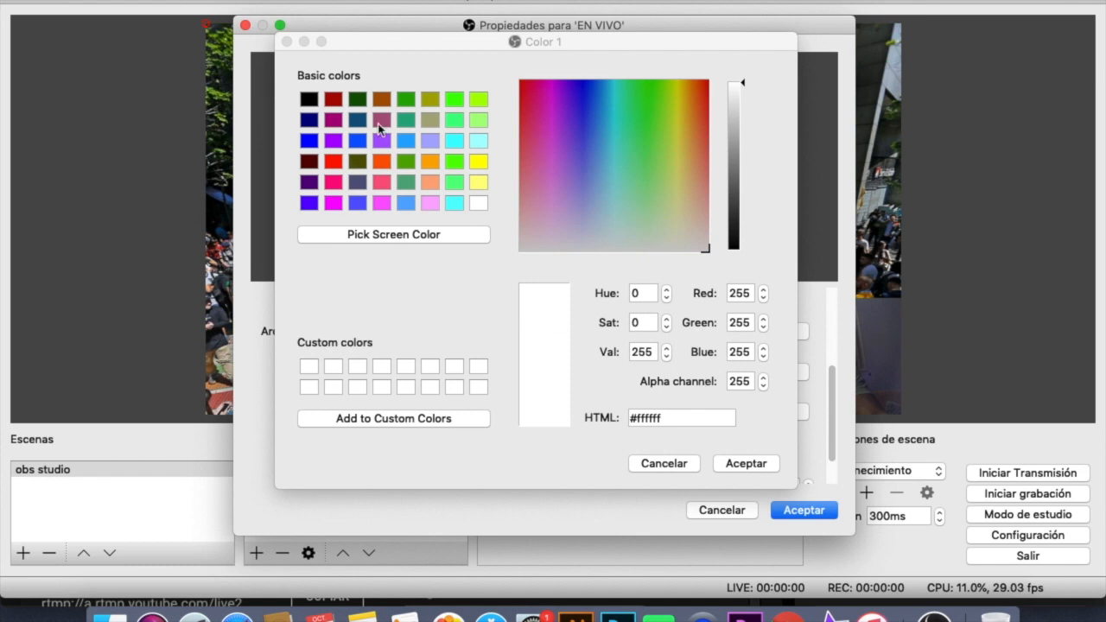
left_click(336, 162)
left_click(748, 464)
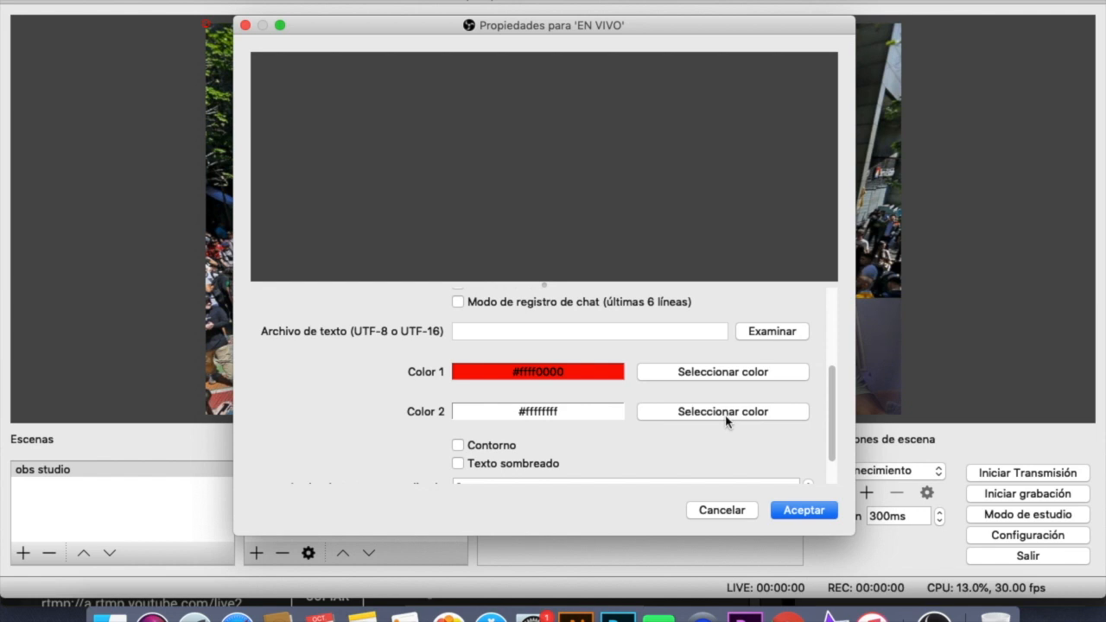
left_click(524, 340)
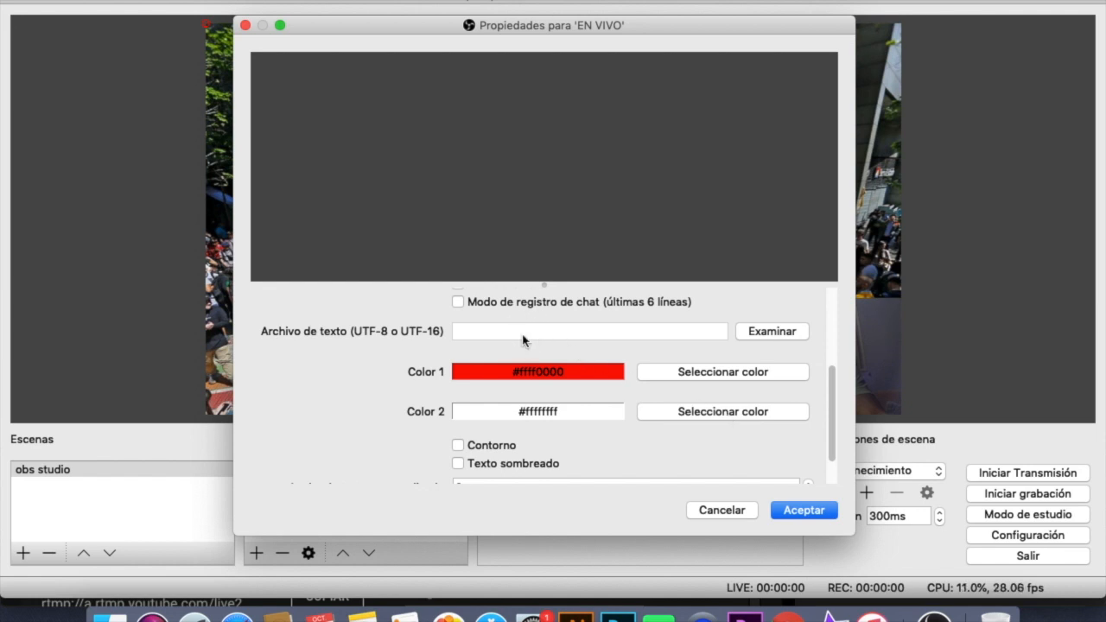
scroll(520, 413, "up", 5)
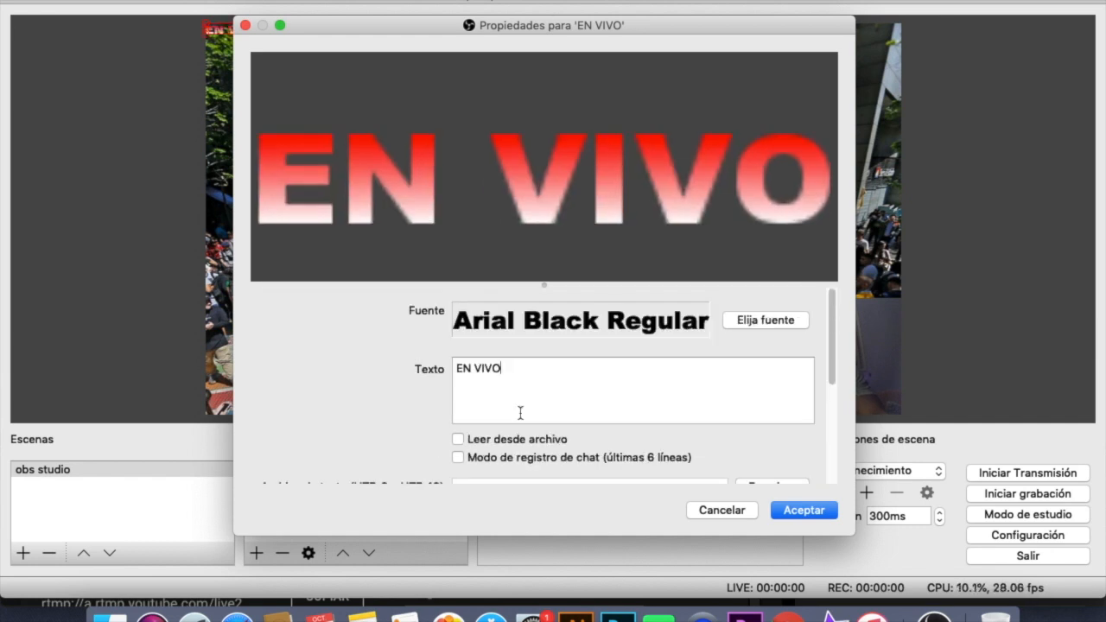
Set Color 2 of the "EN VIVO" text to the same red (#ff0000) and accept the source properties
scroll(594, 439, "down", 5)
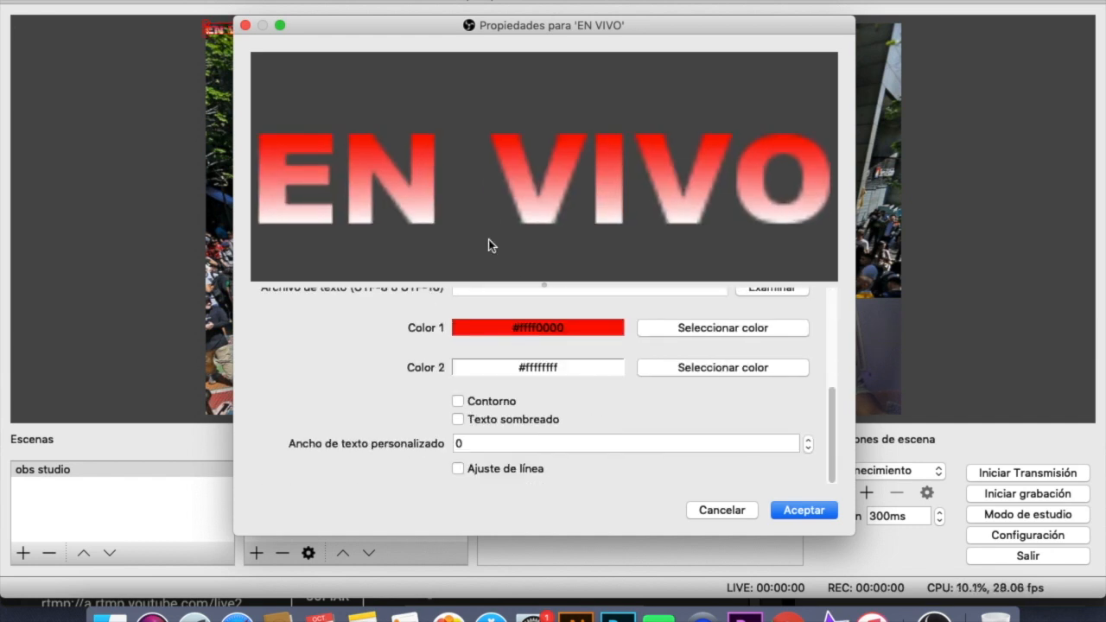
left_click(702, 370)
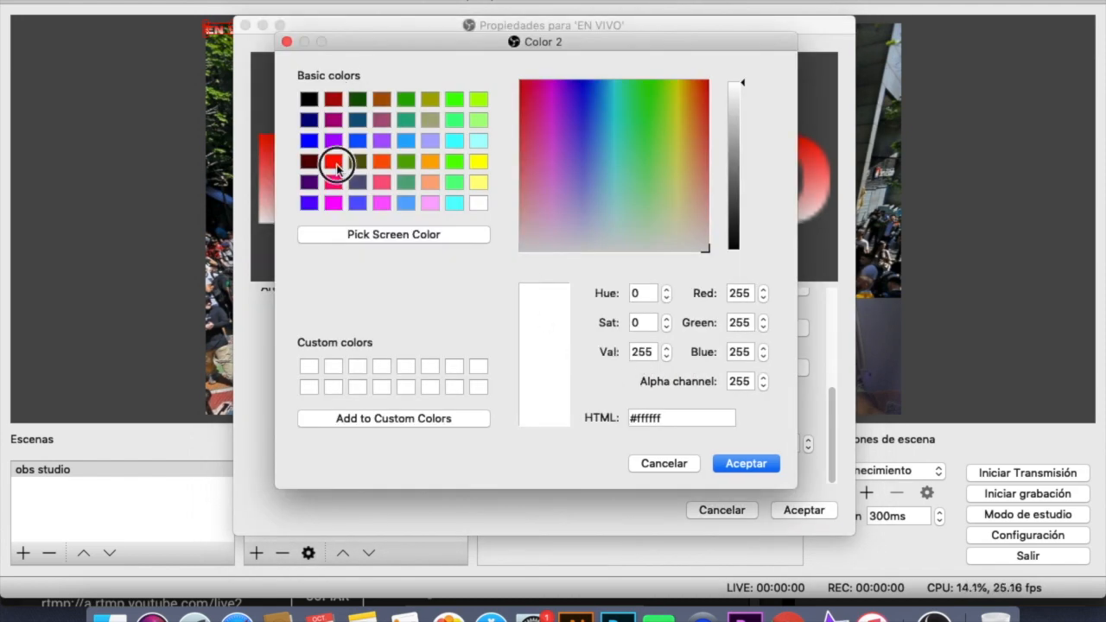
left_click(334, 162)
left_click(749, 464)
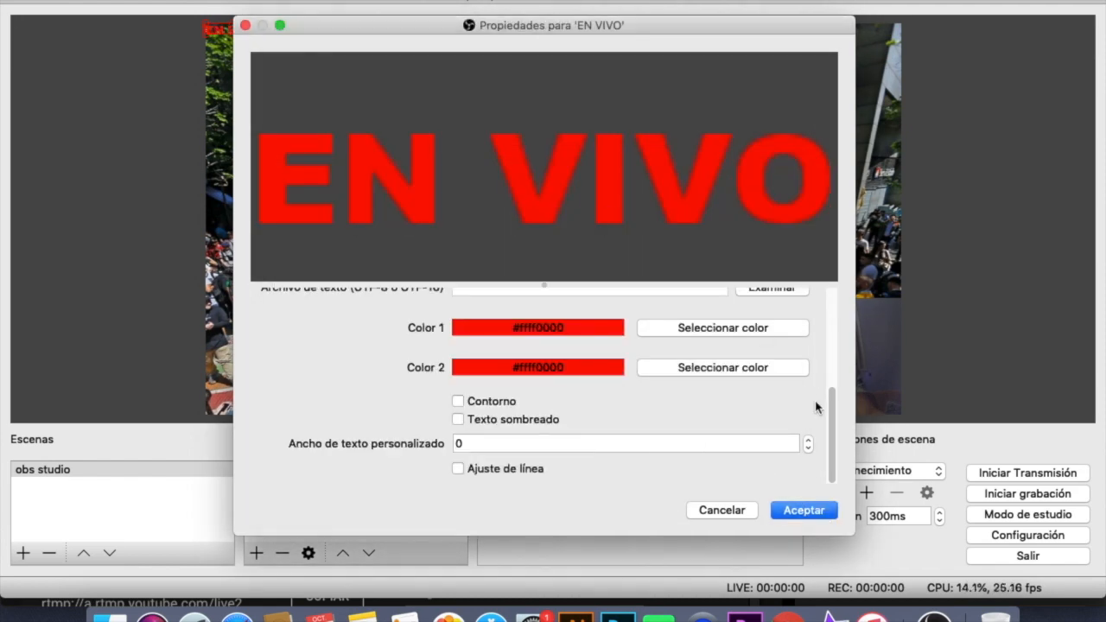
left_click(804, 510)
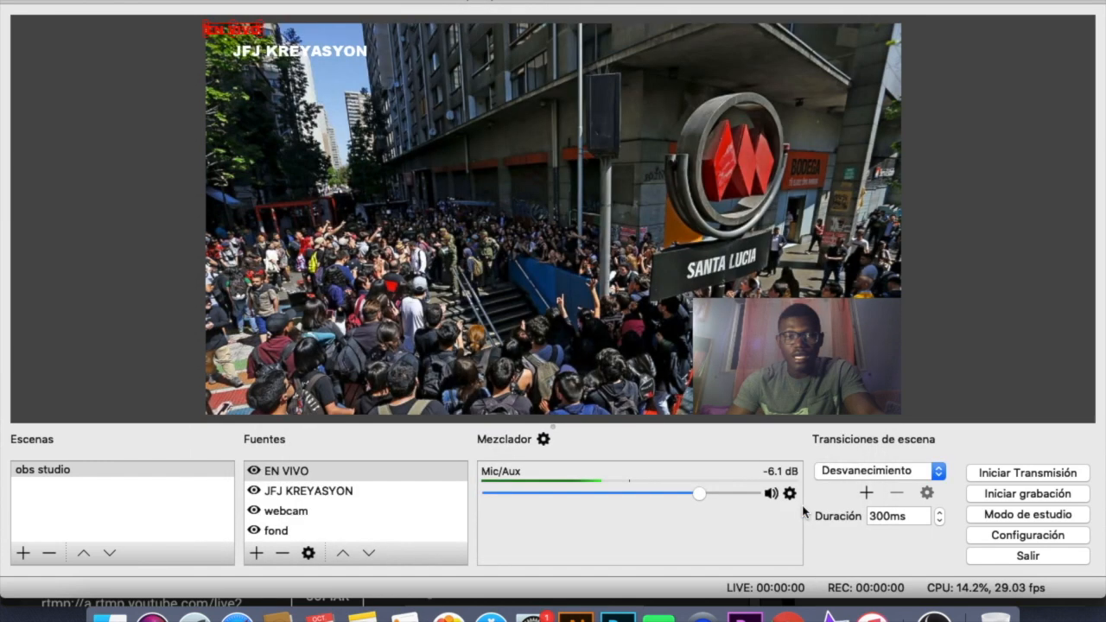
Position the red "EN VIVO" text directly beneath "JFJ KREYASYON" near the canvas's top-left corner
left_click_drag(244, 37, 302, 80)
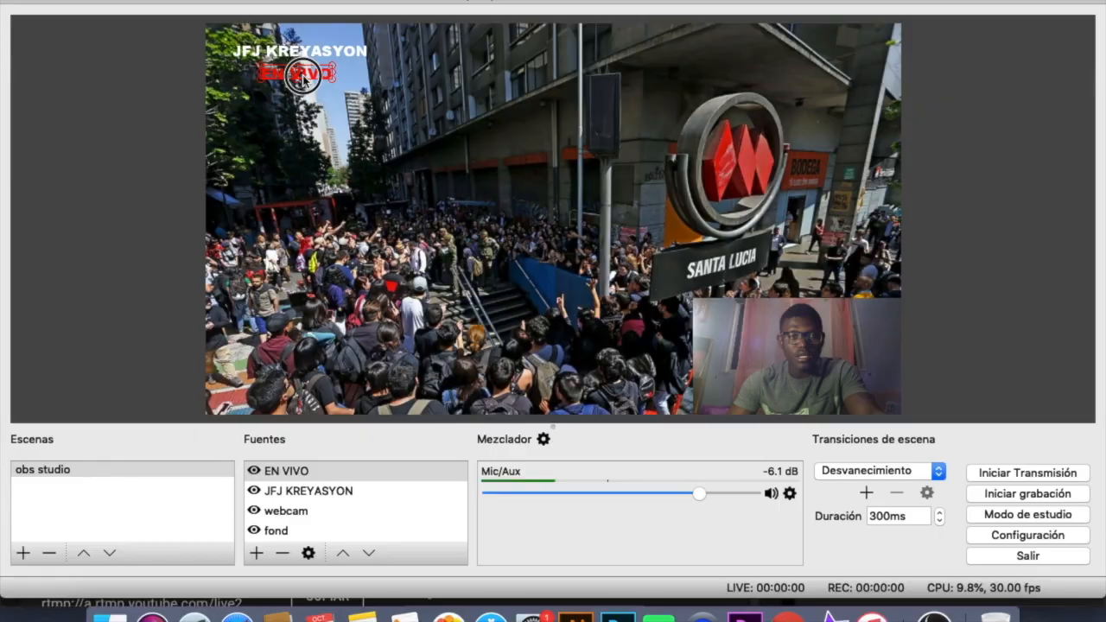
left_click(421, 114)
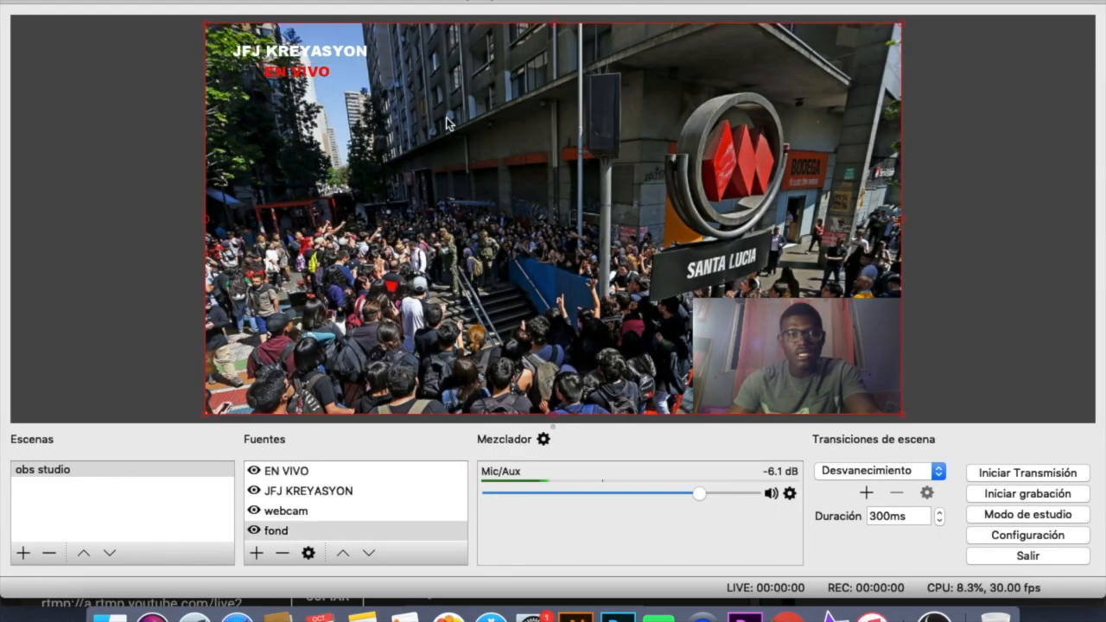
left_click(318, 76)
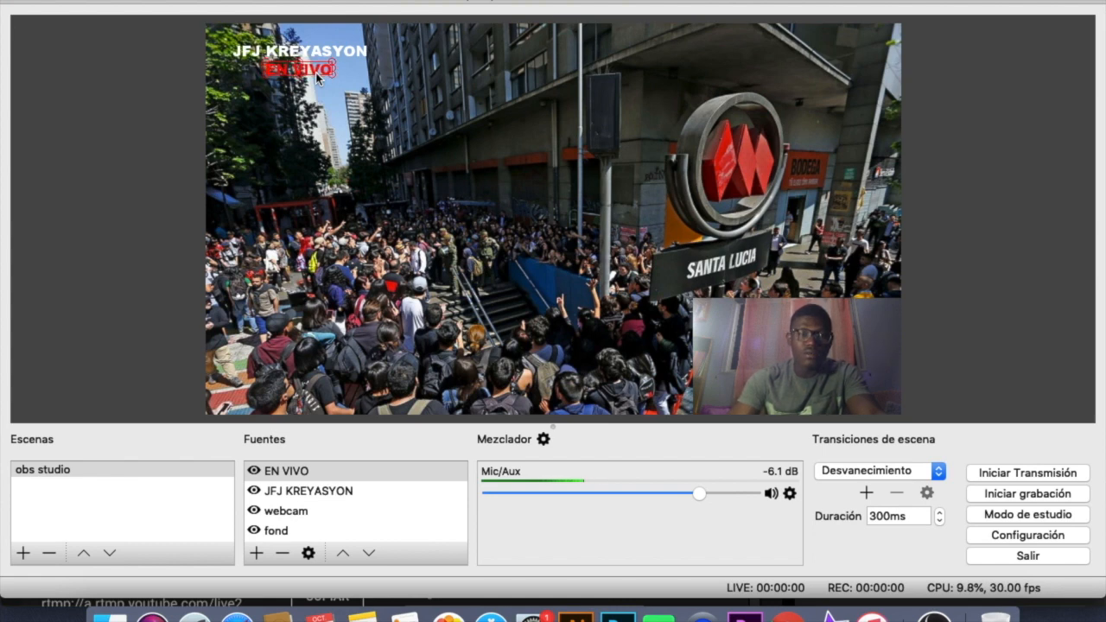
left_click(444, 77)
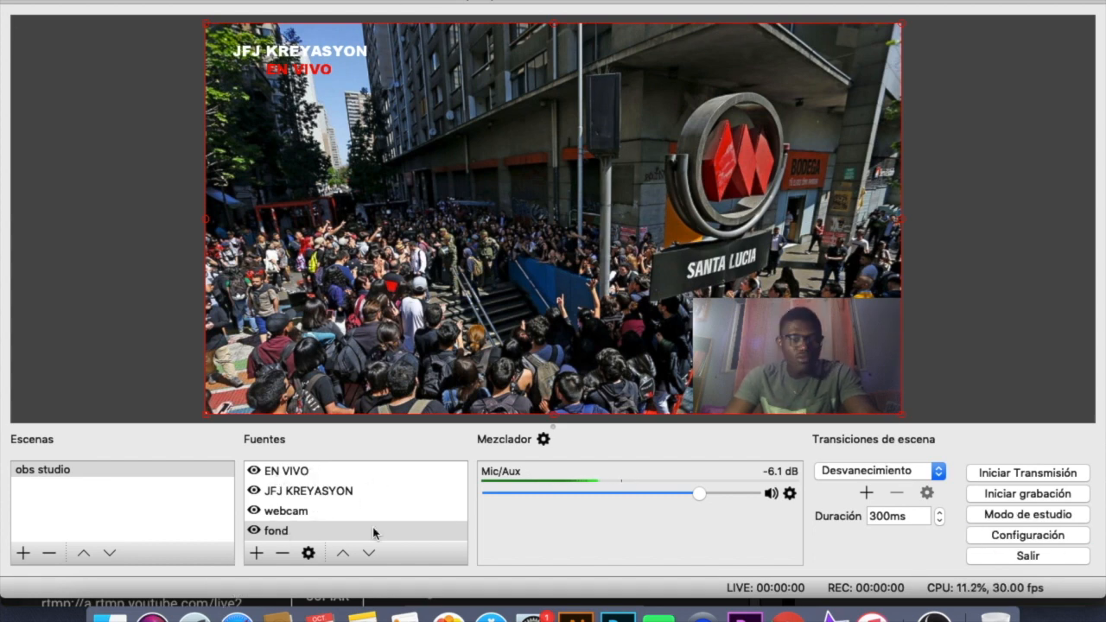
Review the Avanzado settings for stream delay and automatic reconnection, and close the configuration by accepting it
left_click(1019, 536)
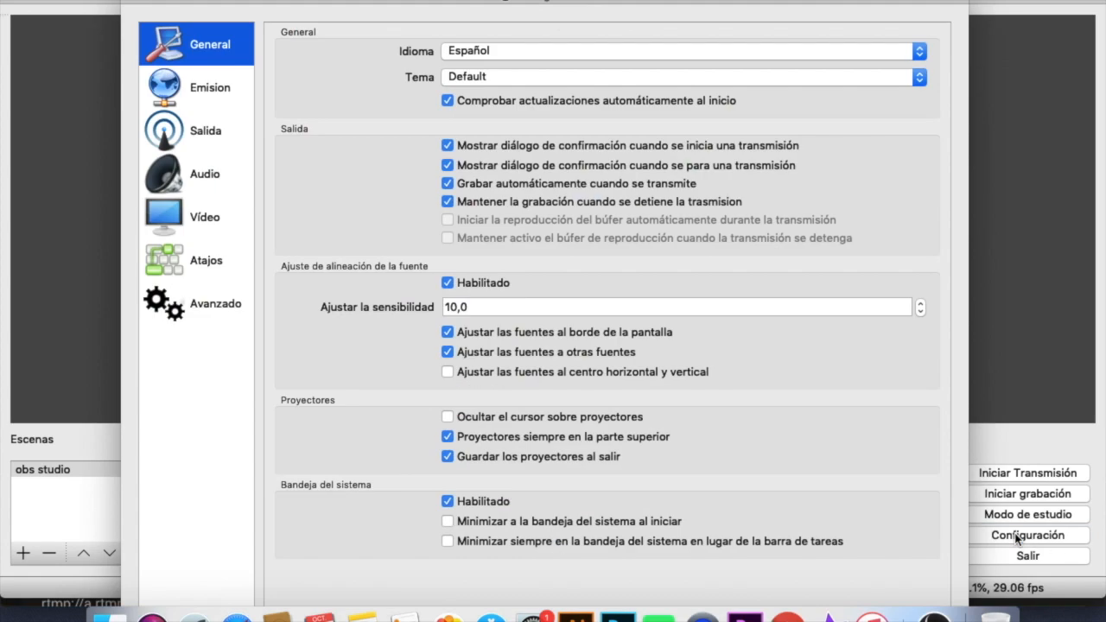
left_click(211, 308)
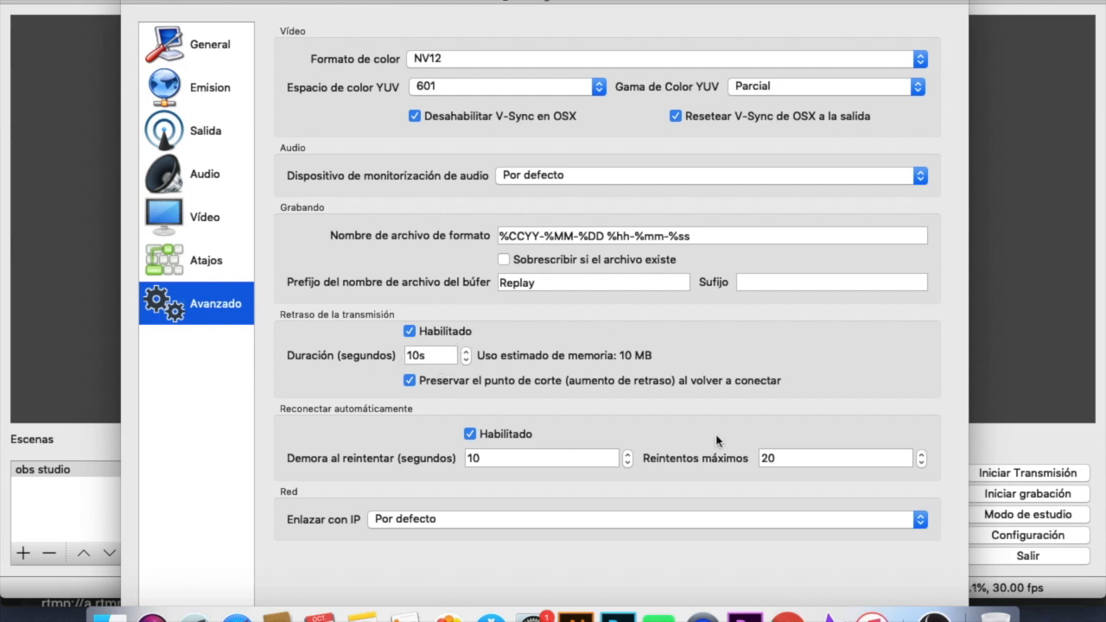
double_click(167, 3)
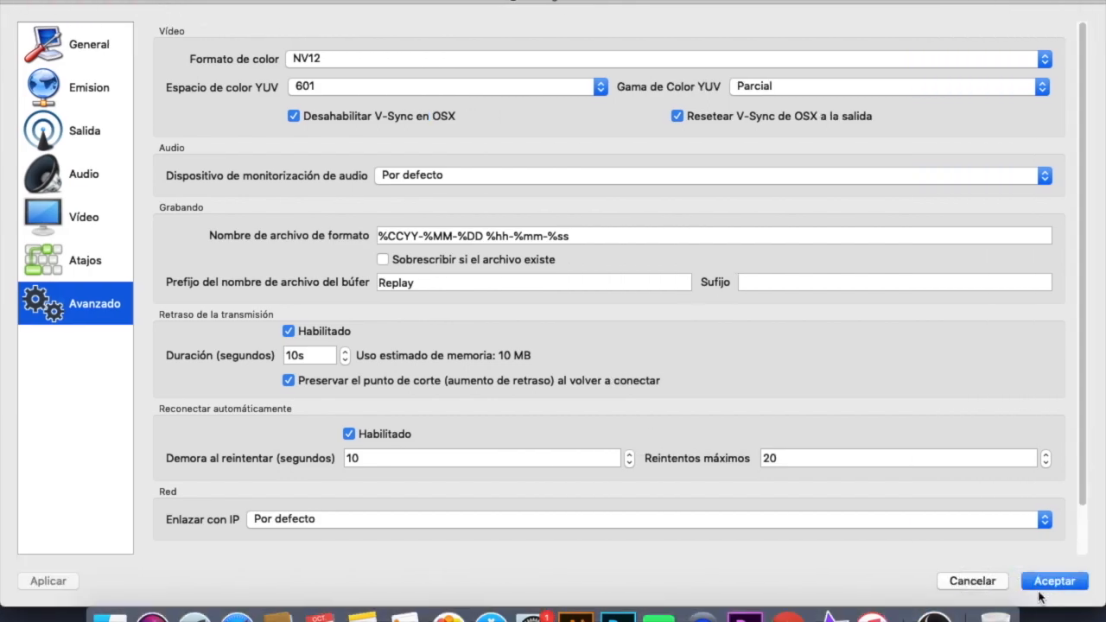
left_click(1040, 586)
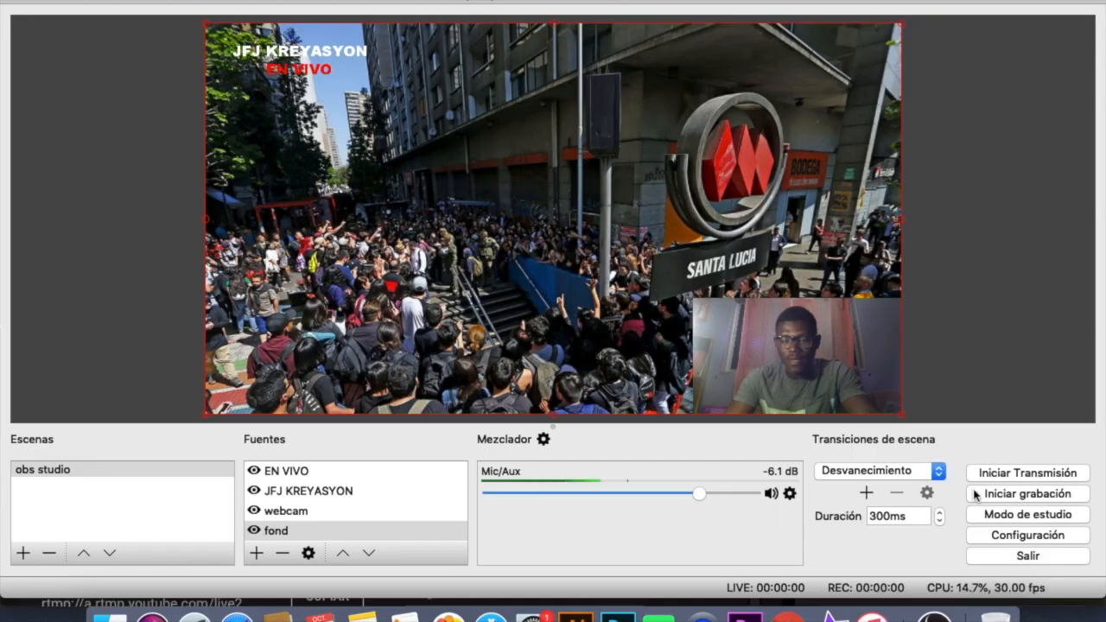
Start and confirm the OBS transmission, and switch to YouTube Studio in Chrome to take "LIVE AVEC OBS" live
left_click(1033, 478)
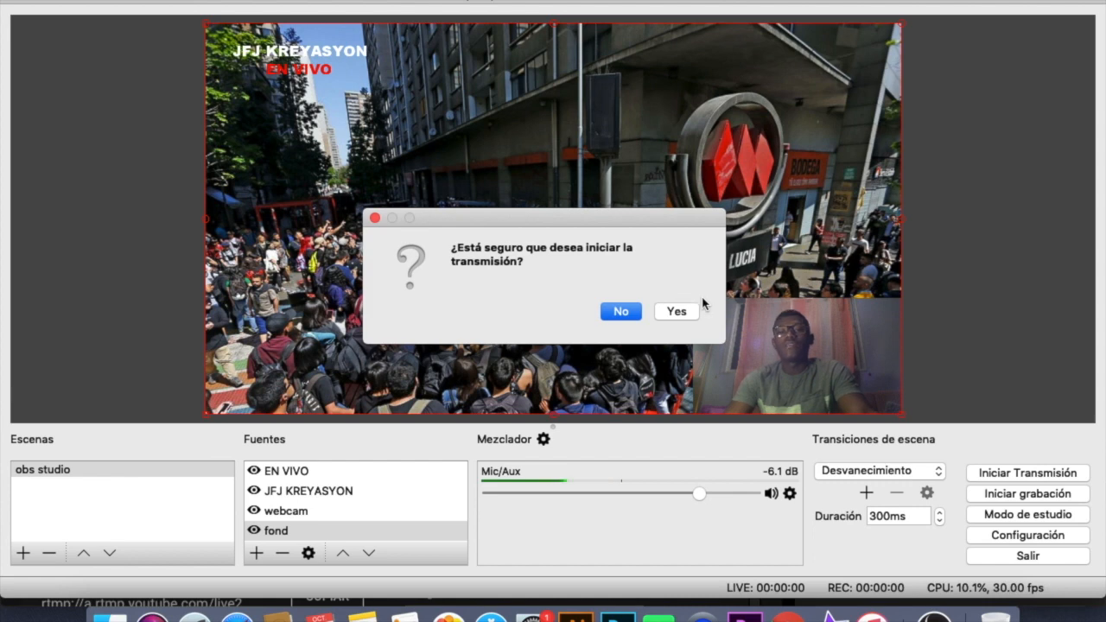
left_click(676, 312)
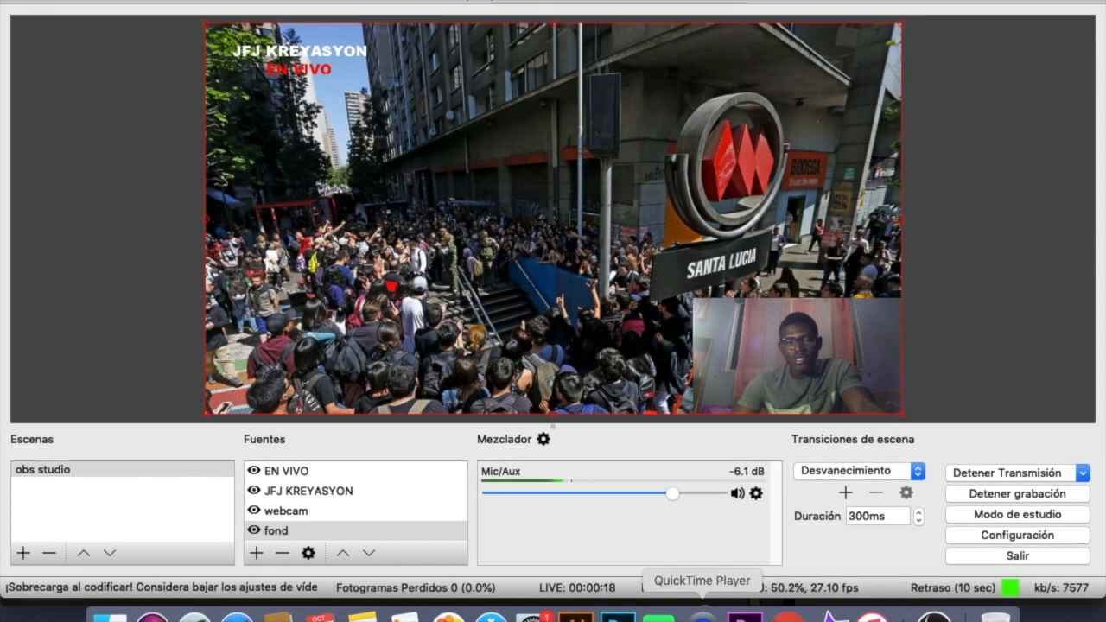
left_click(787, 617)
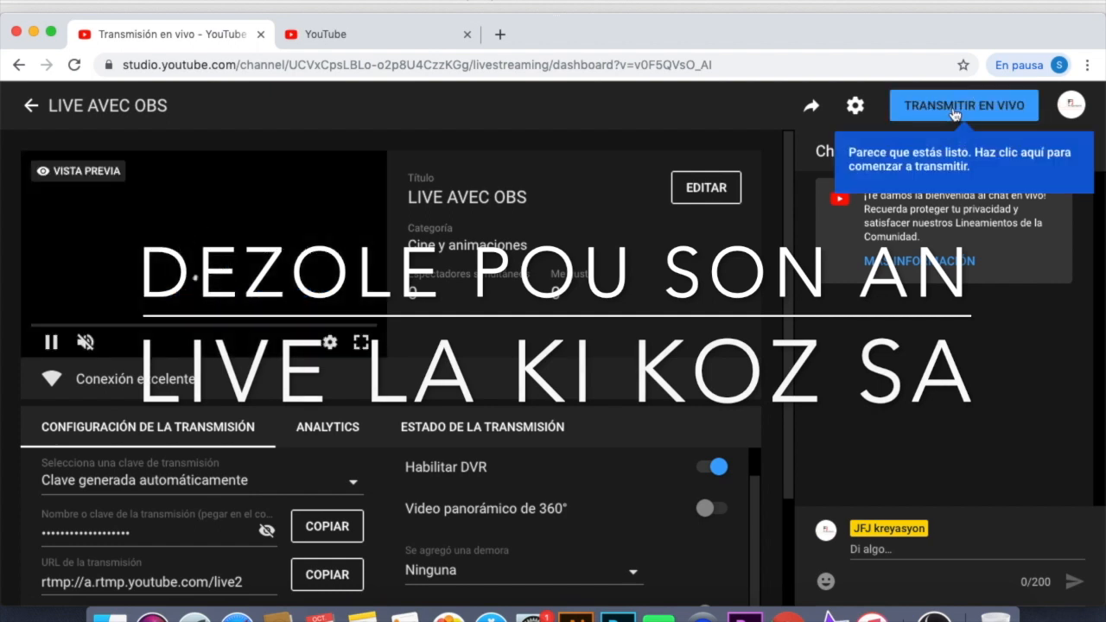
left_click(954, 115)
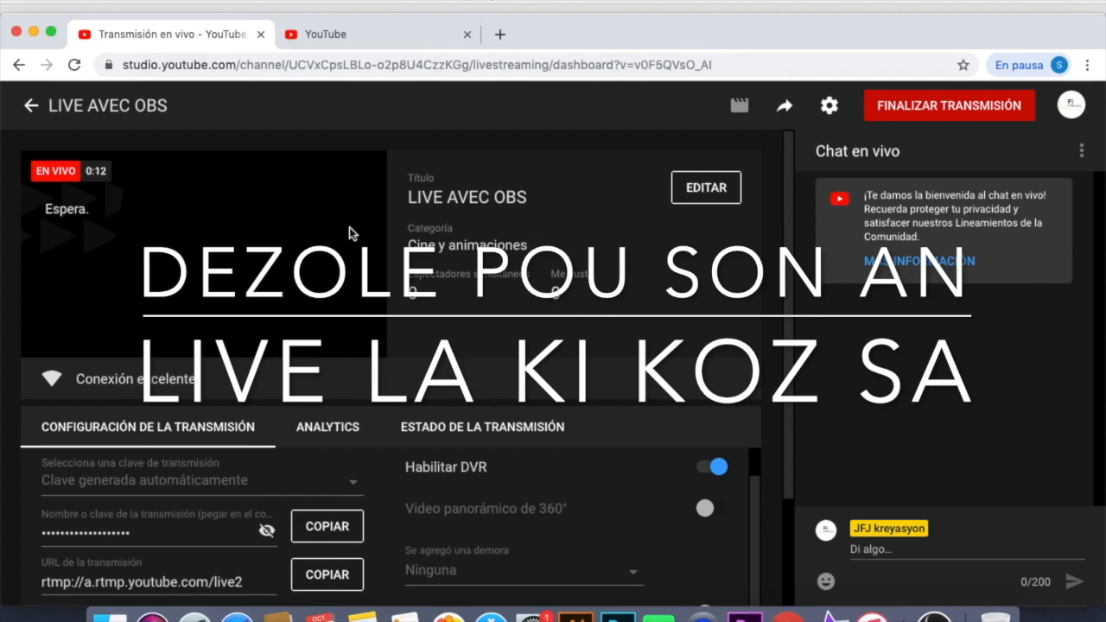
Switch the YouTube home page to the second signed-in viewer account
left_click(321, 31)
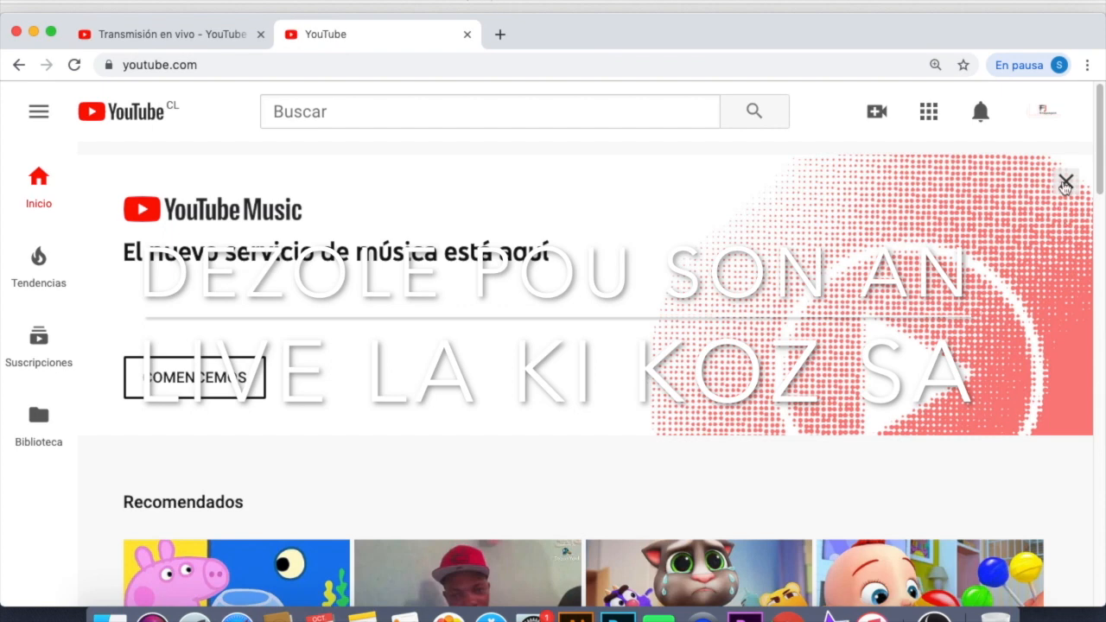
left_click(1045, 111)
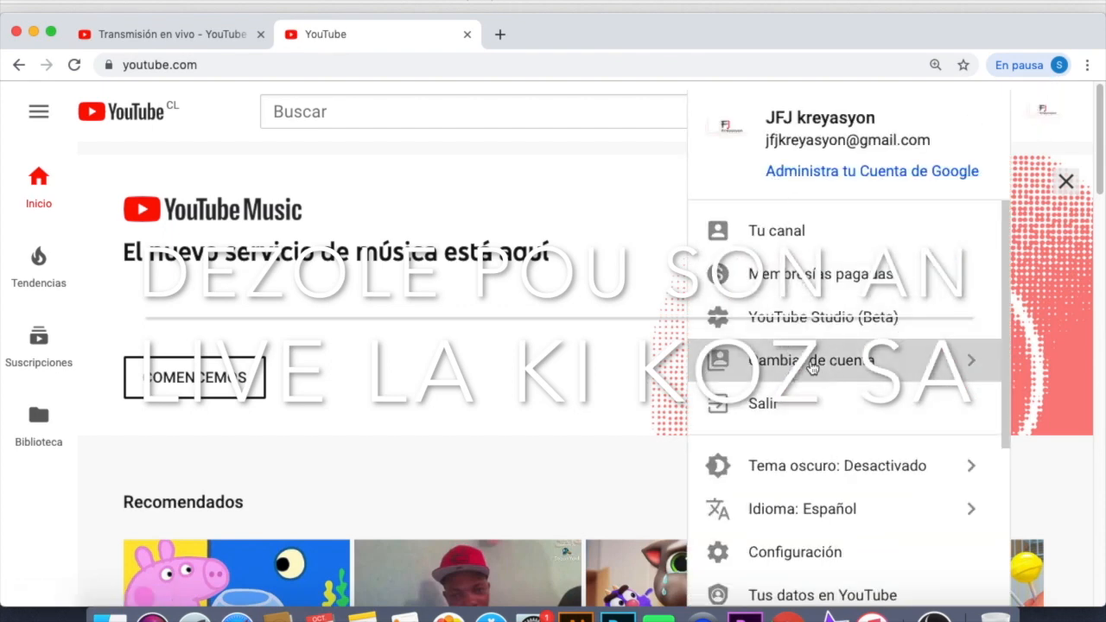
left_click(812, 367)
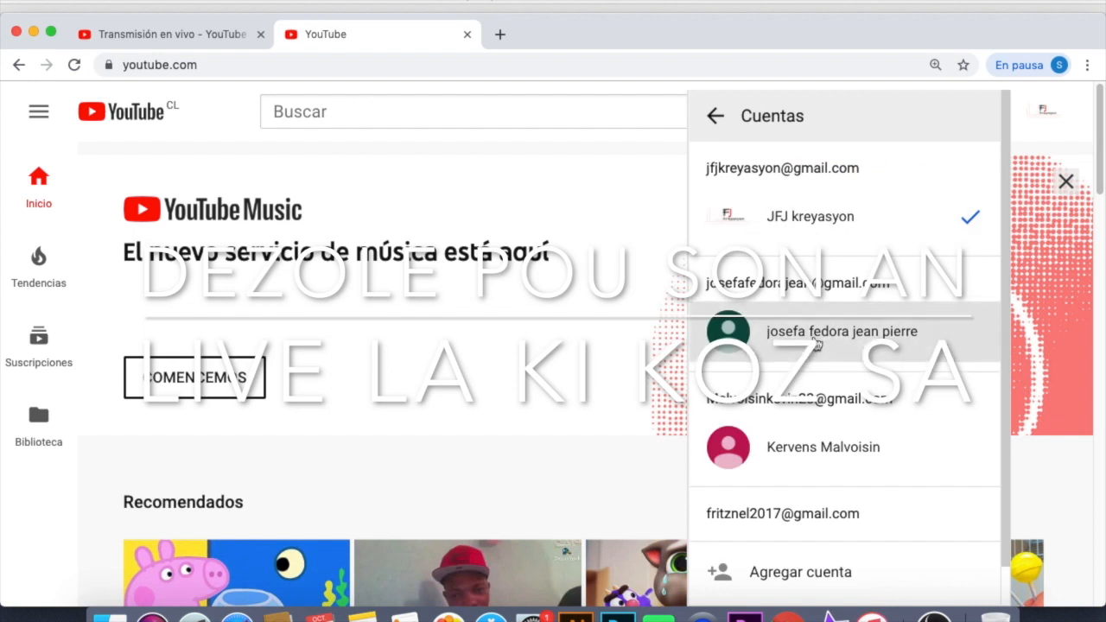
left_click(815, 344)
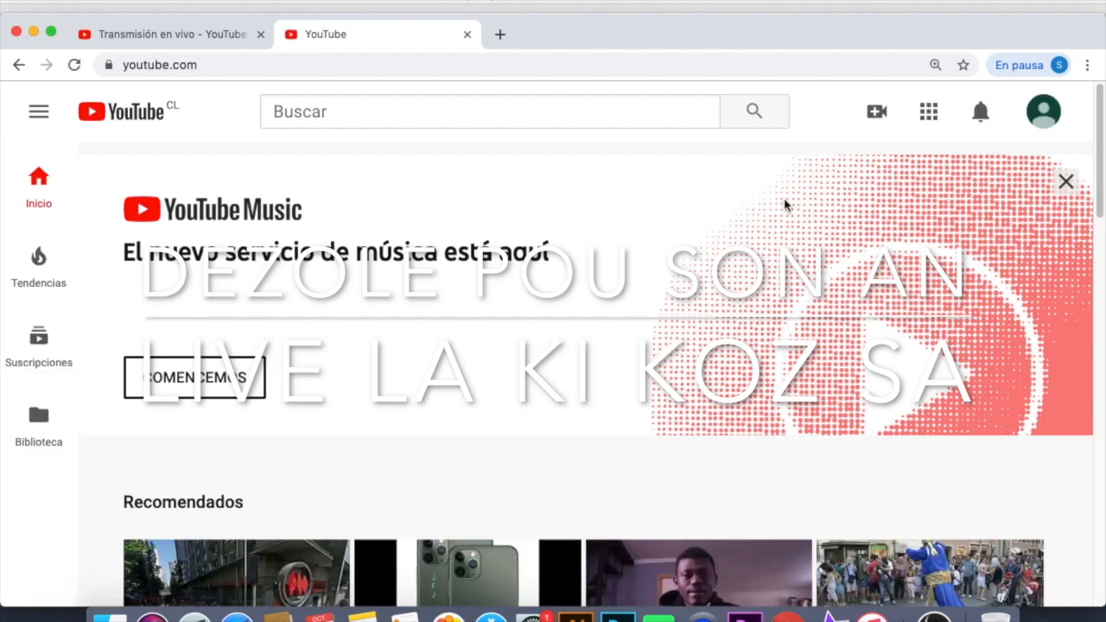
Open the "LIVE AVEC OBS" live video from the home page recommendations and examine its playback and watch page
scroll(571, 353, "down", 2)
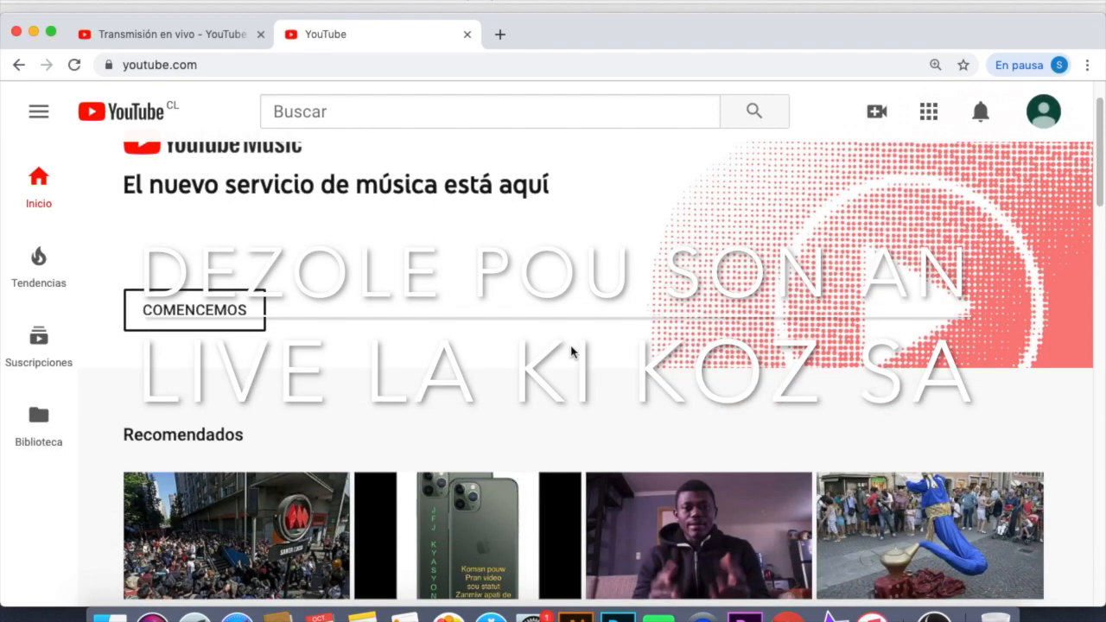
scroll(572, 352, "down", 3)
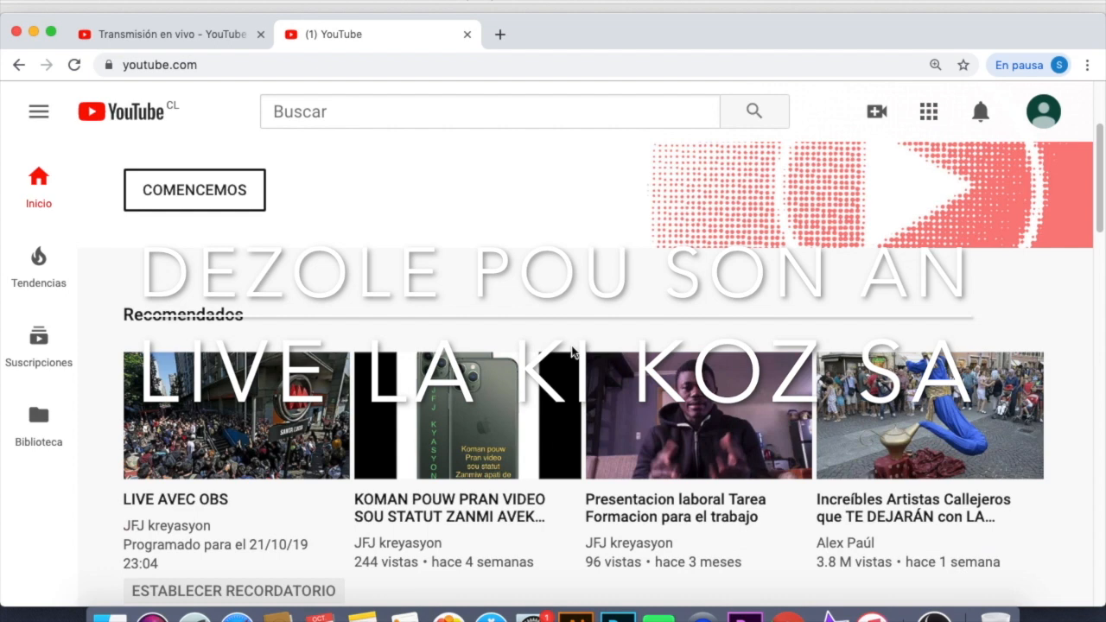
scroll(572, 353, "down", 2)
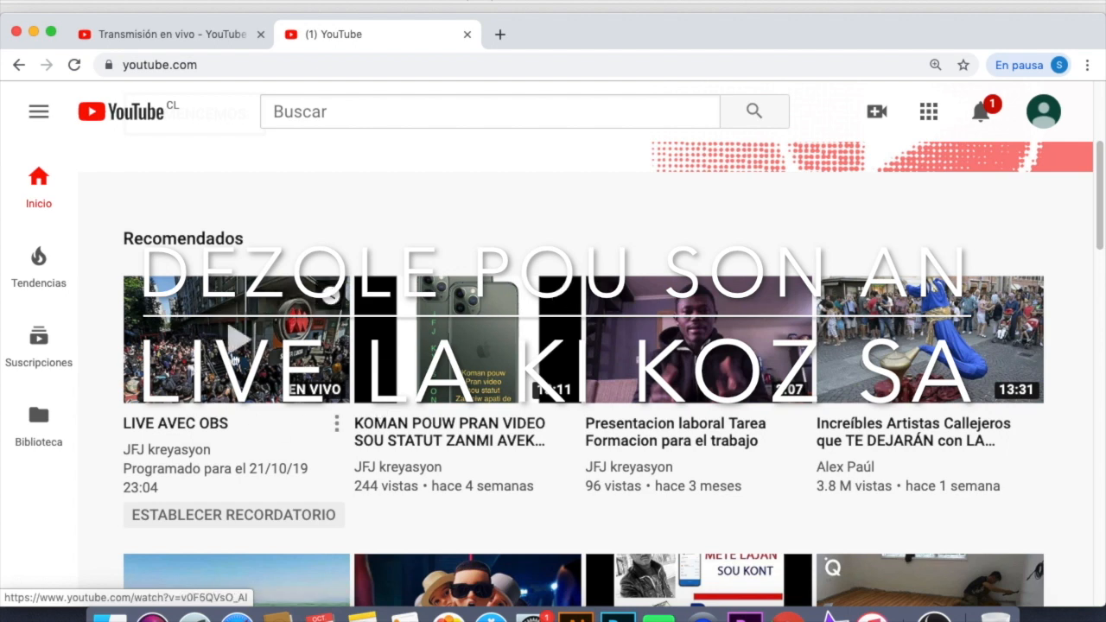
left_click(231, 342)
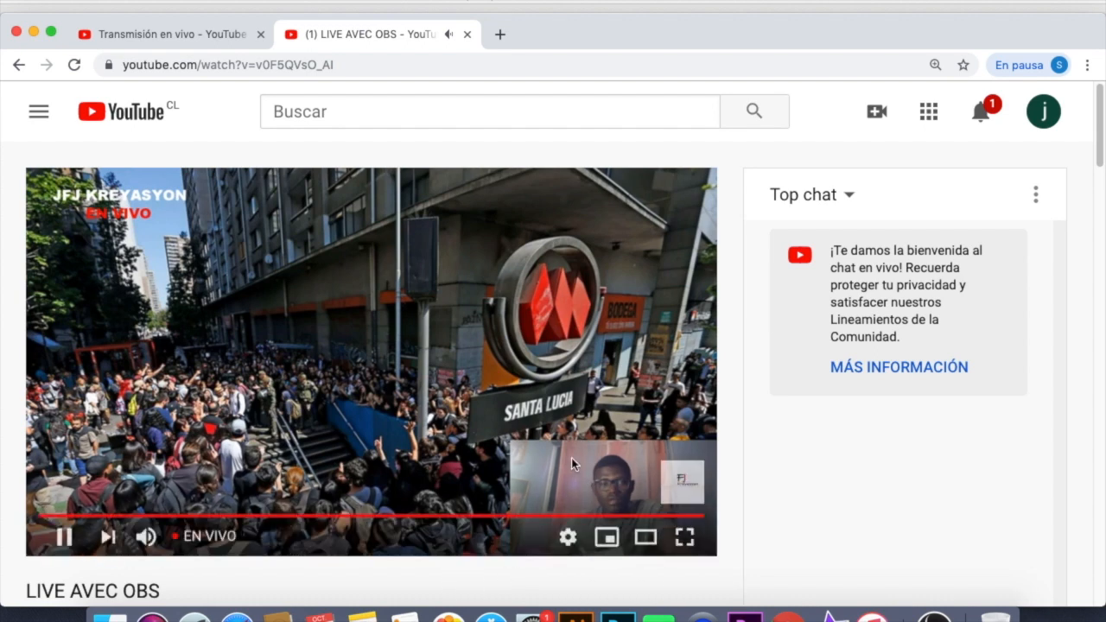
scroll(572, 458, "down", 3)
scroll(571, 464, "up", 3)
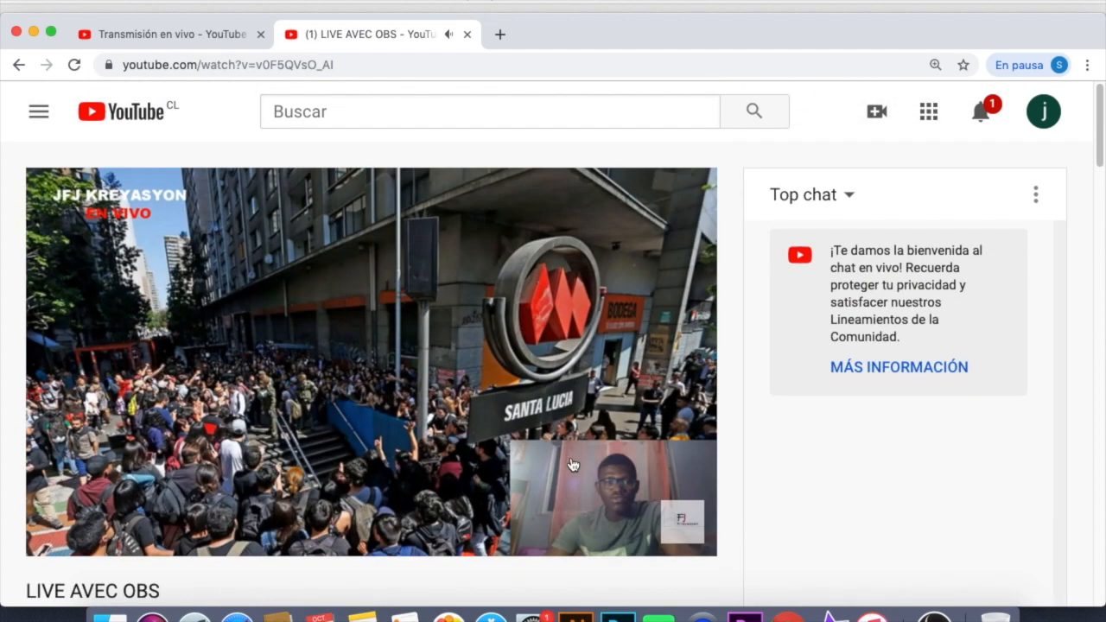
scroll(571, 465, "down", 1)
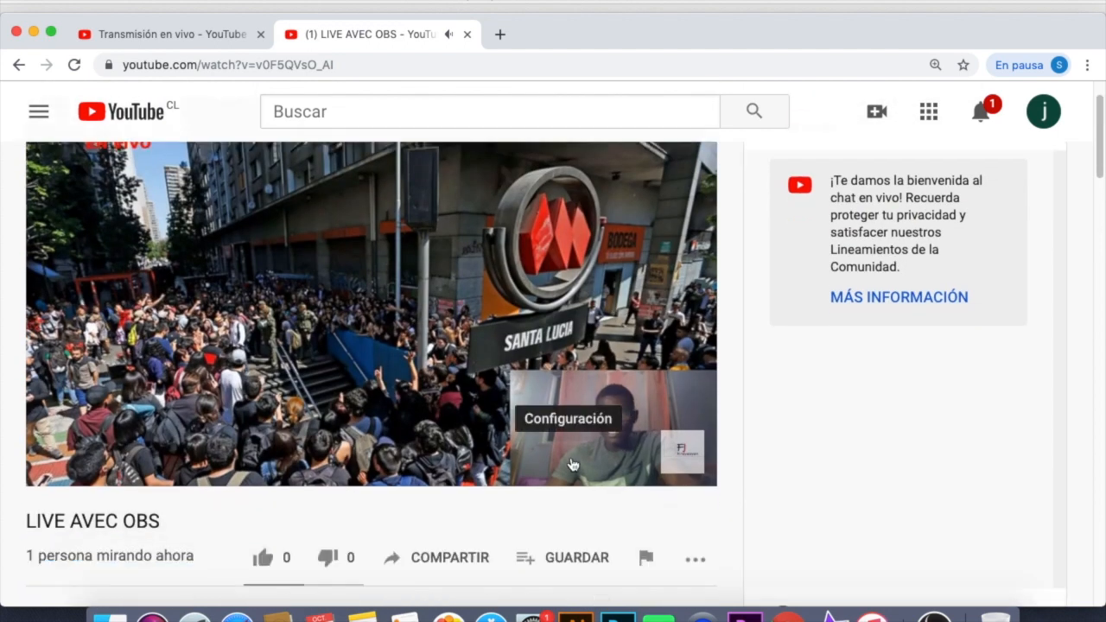